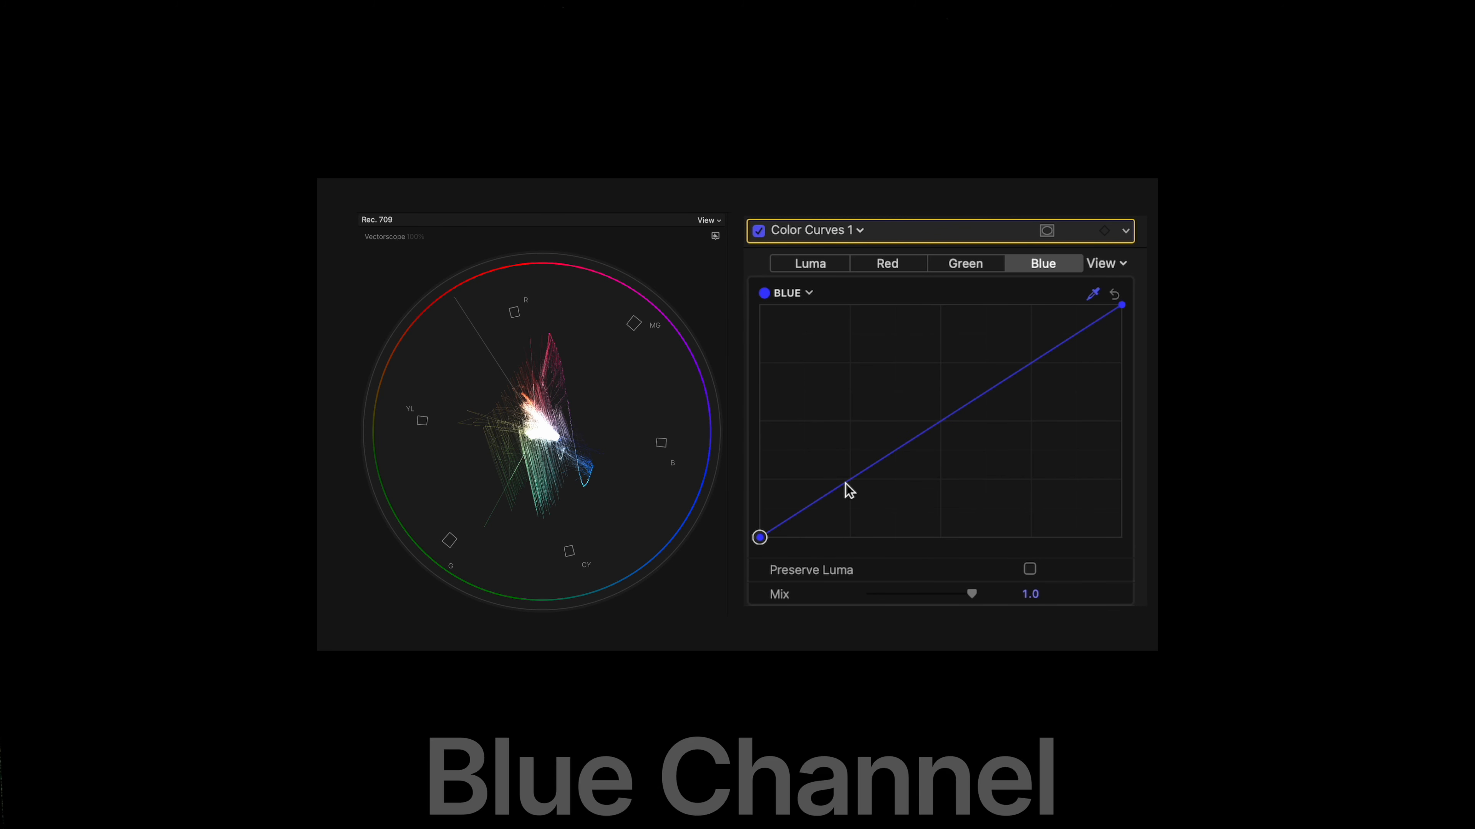
Add a control point to the Blue curve's shadows, and several along the Luma curve from shadows to highlights.
left_click(841, 485)
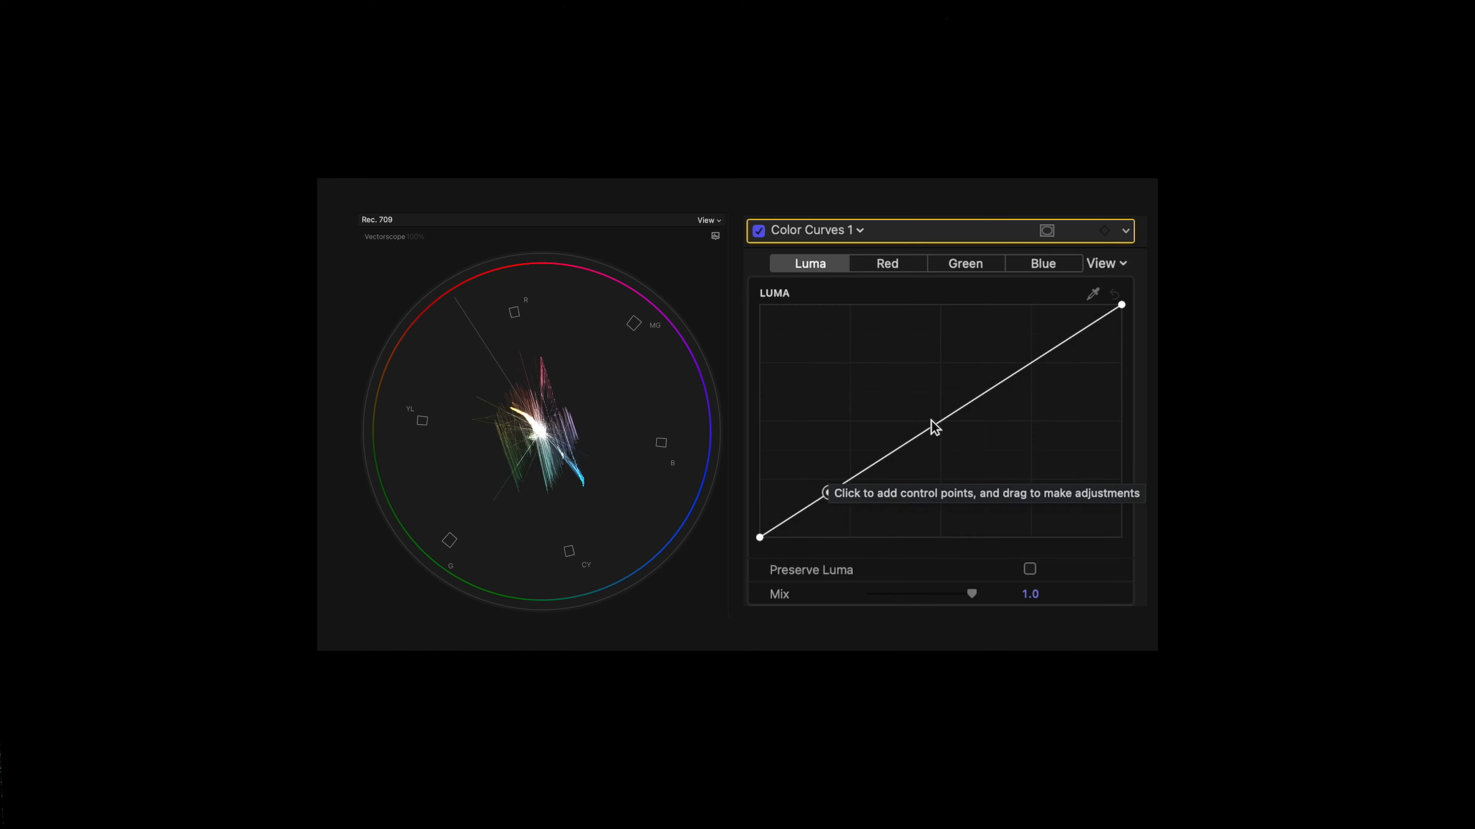
left_click(938, 423)
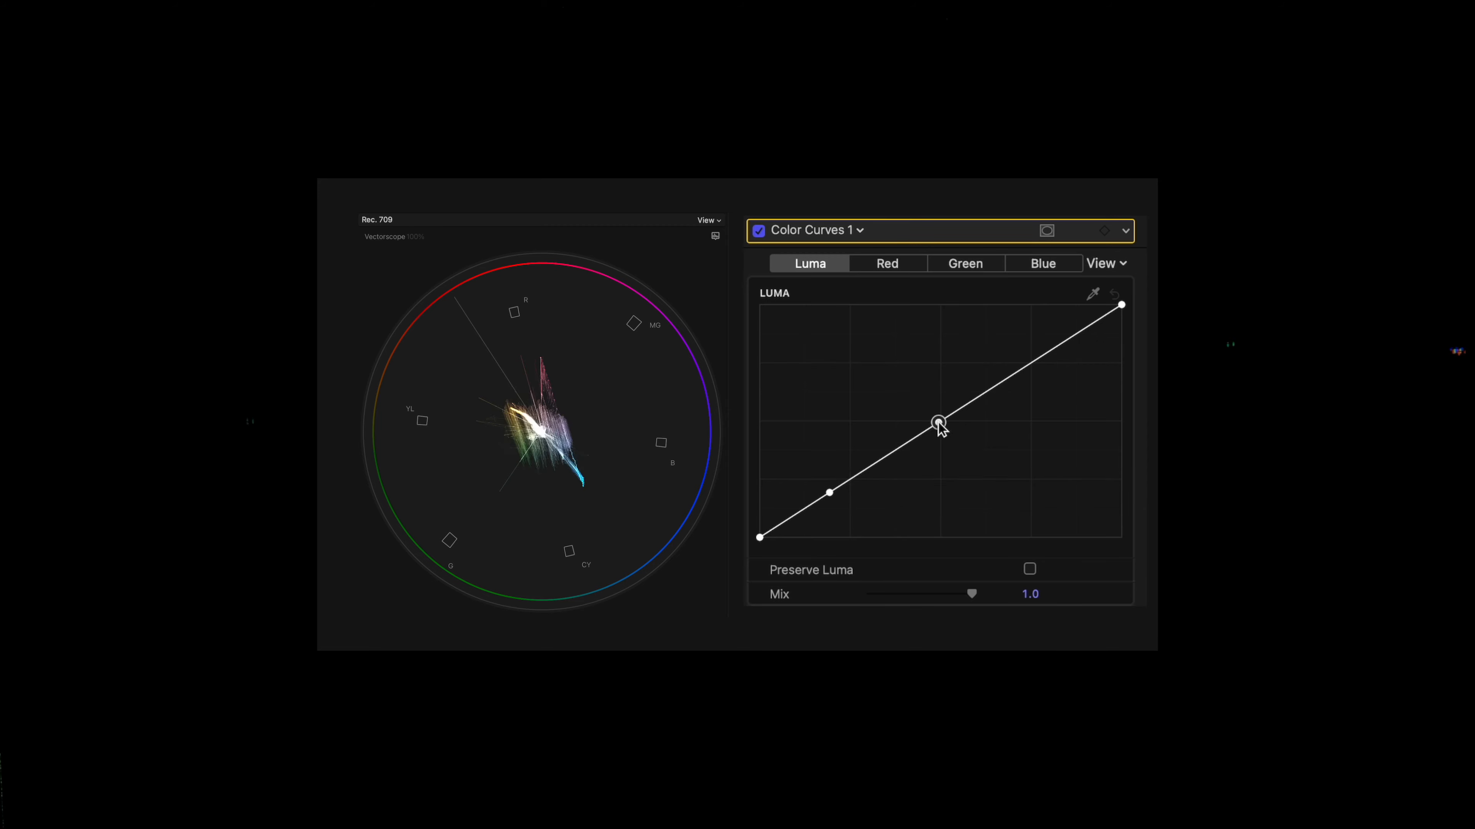
left_click(1053, 348)
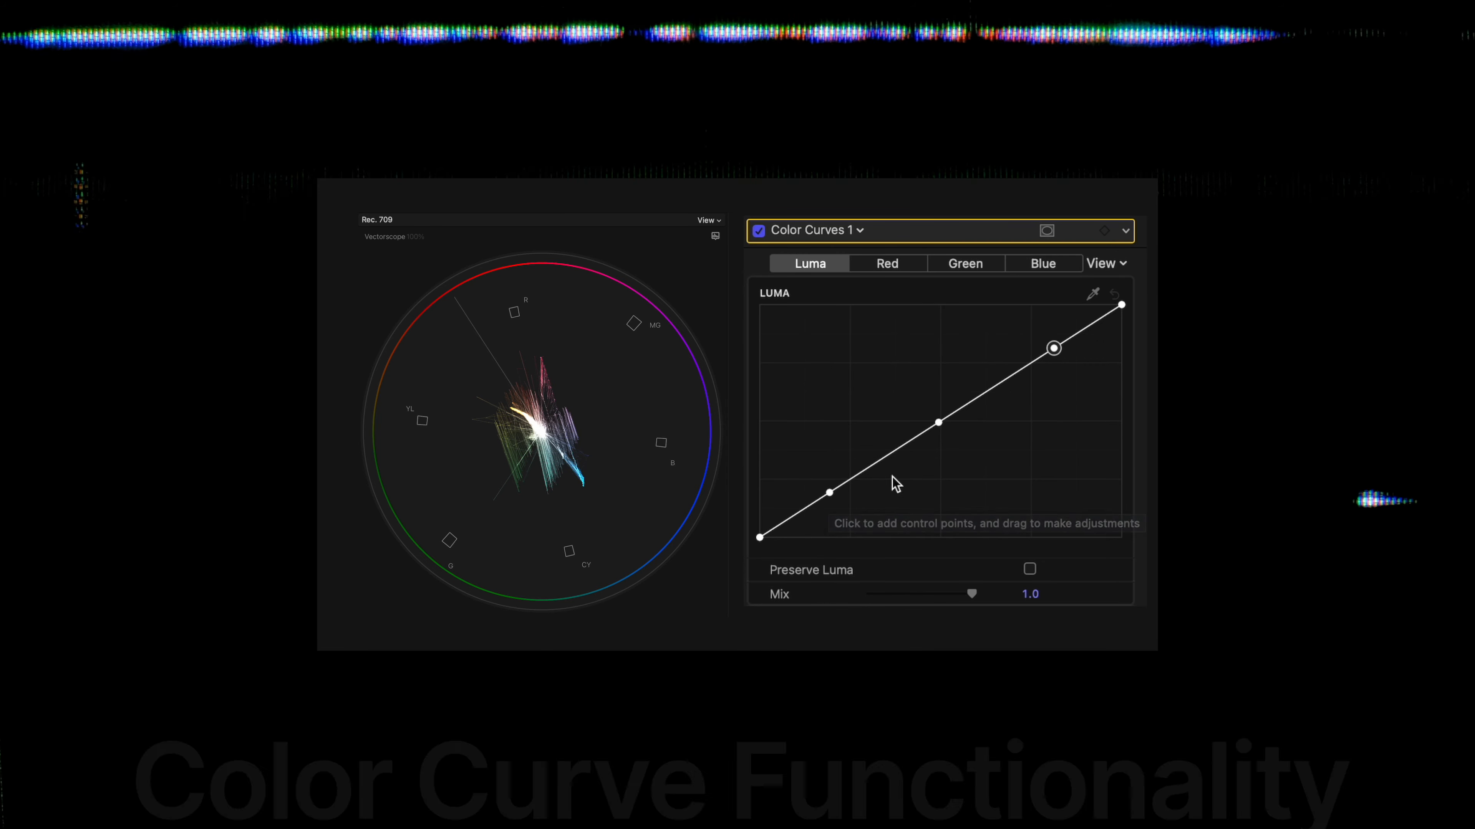
left_click(859, 474)
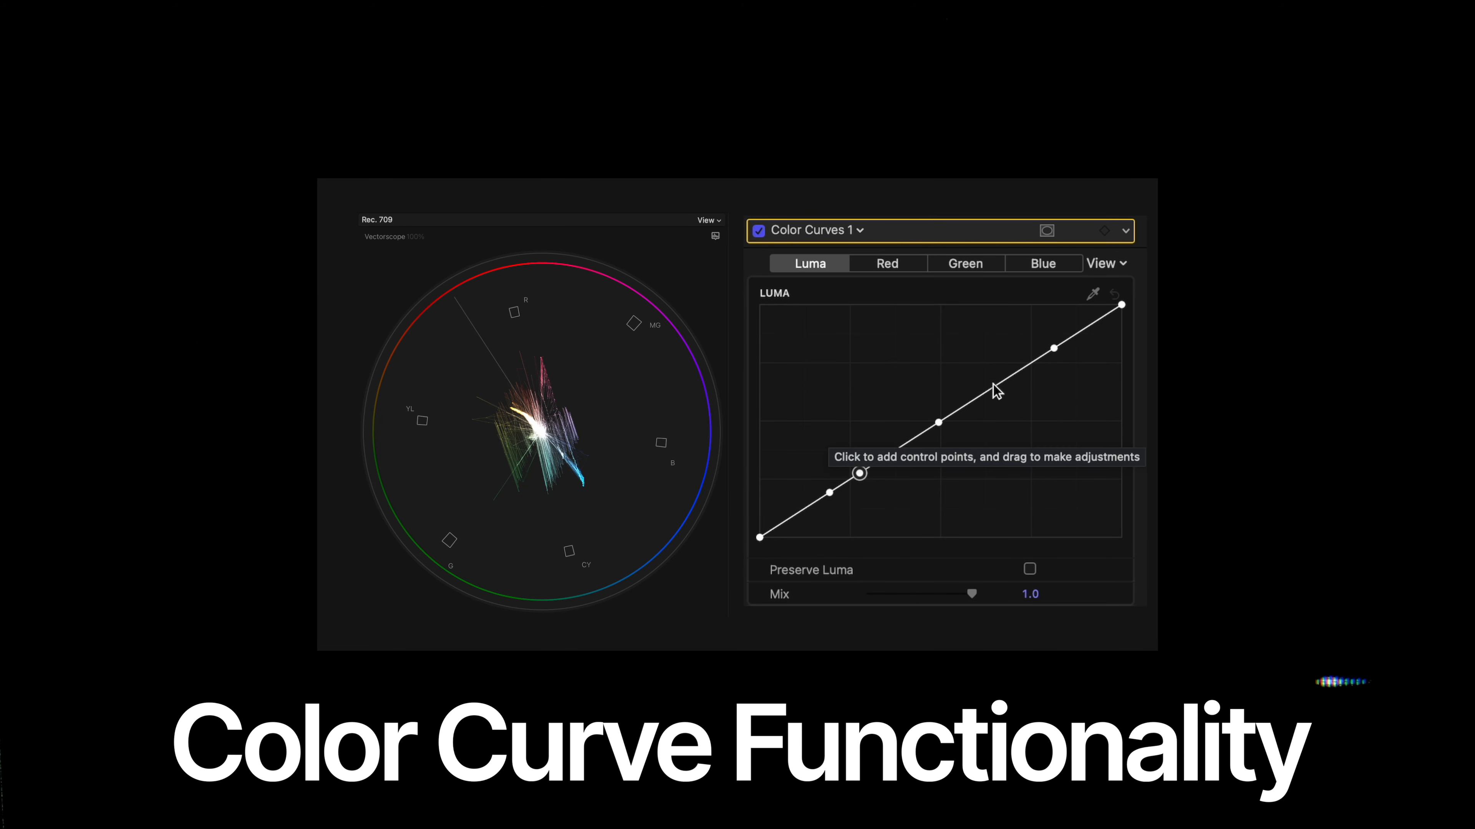
left_click(995, 386)
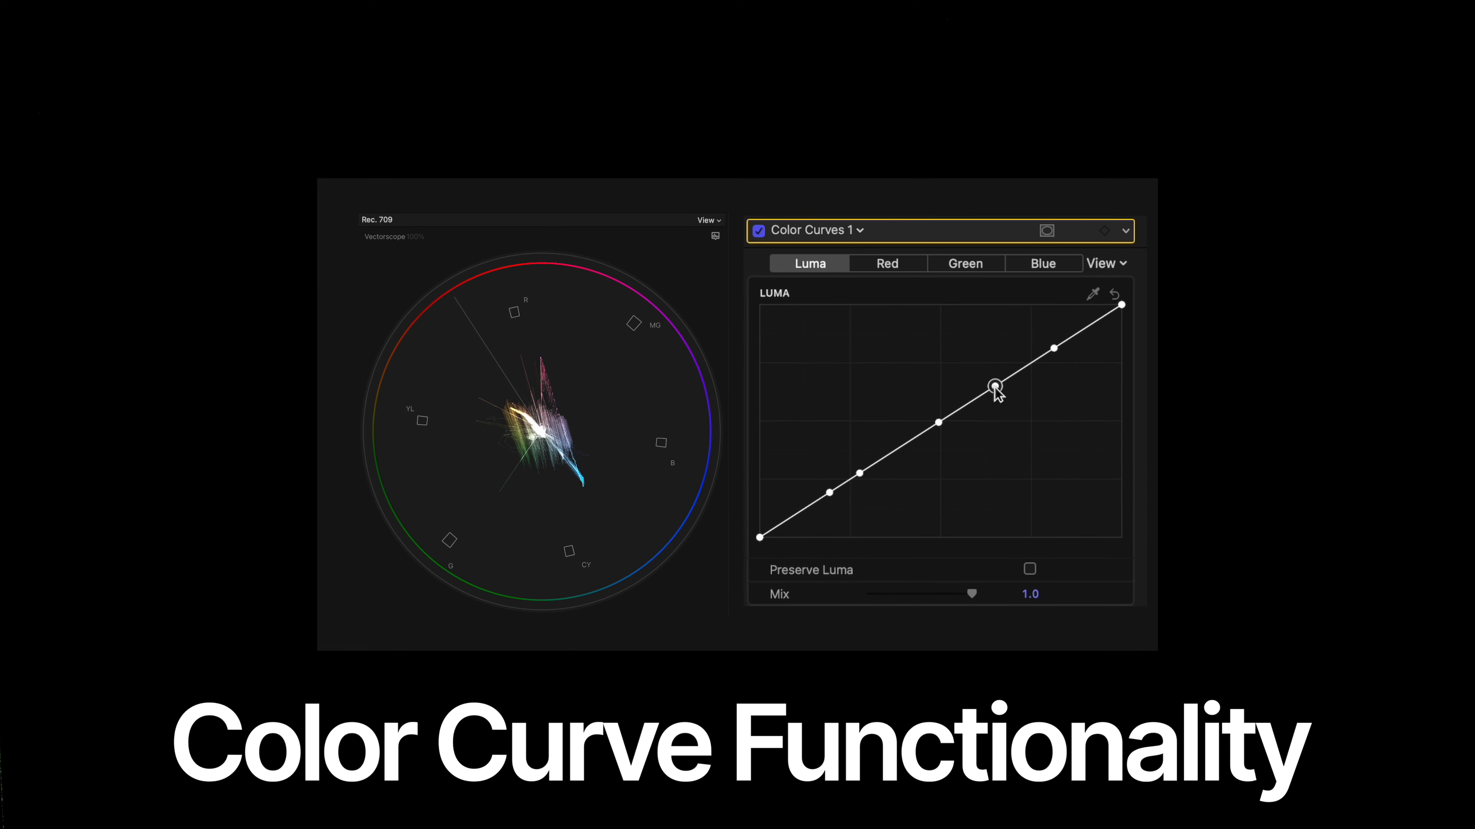
left_click(829, 492)
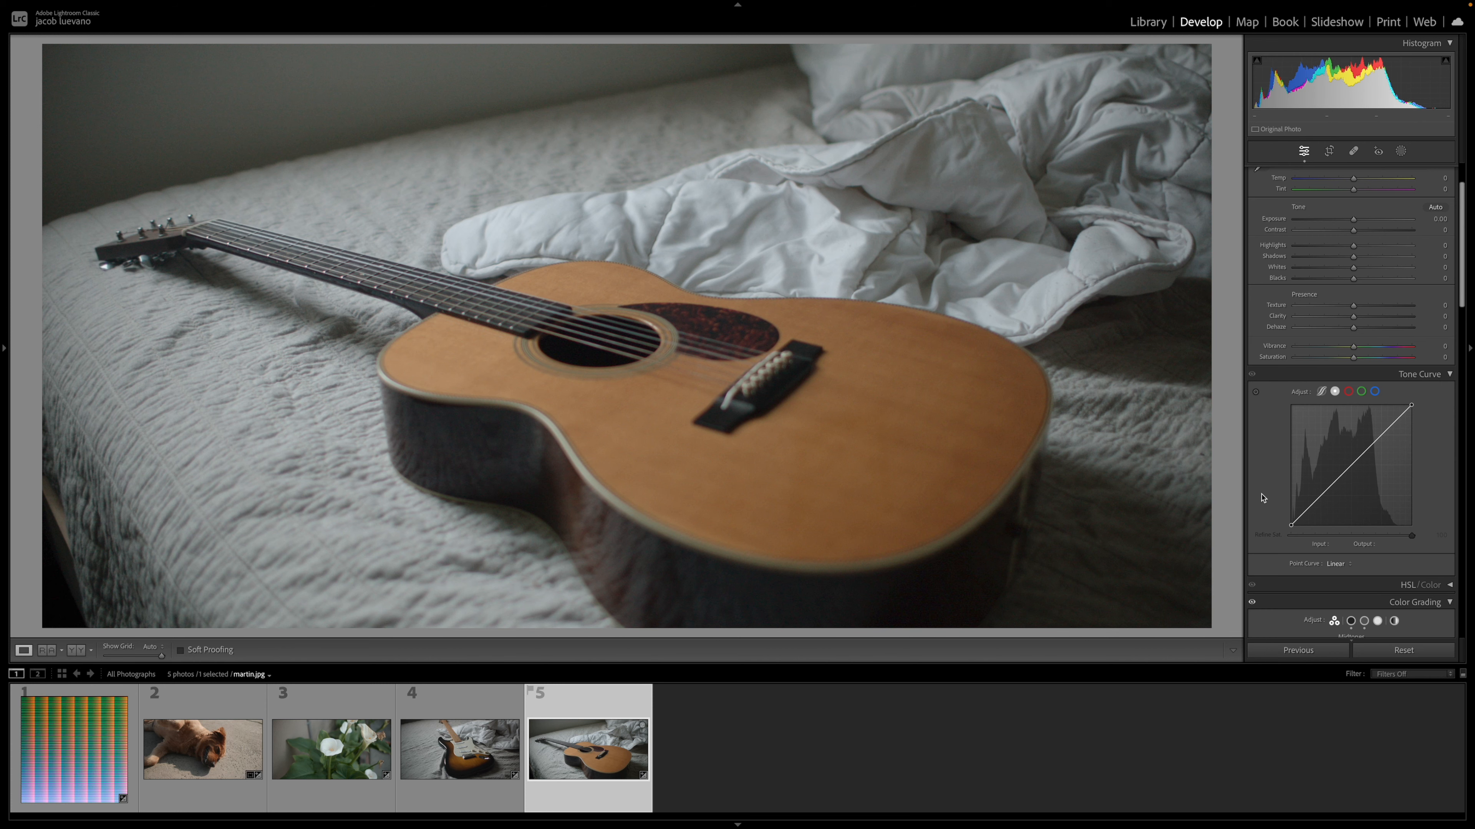
In Lightroom Classic, shape the guitar photo's red tone curve: lower the shadow point at input 31 and raise the highlight point at input 210 to 222.
left_click(1348, 391)
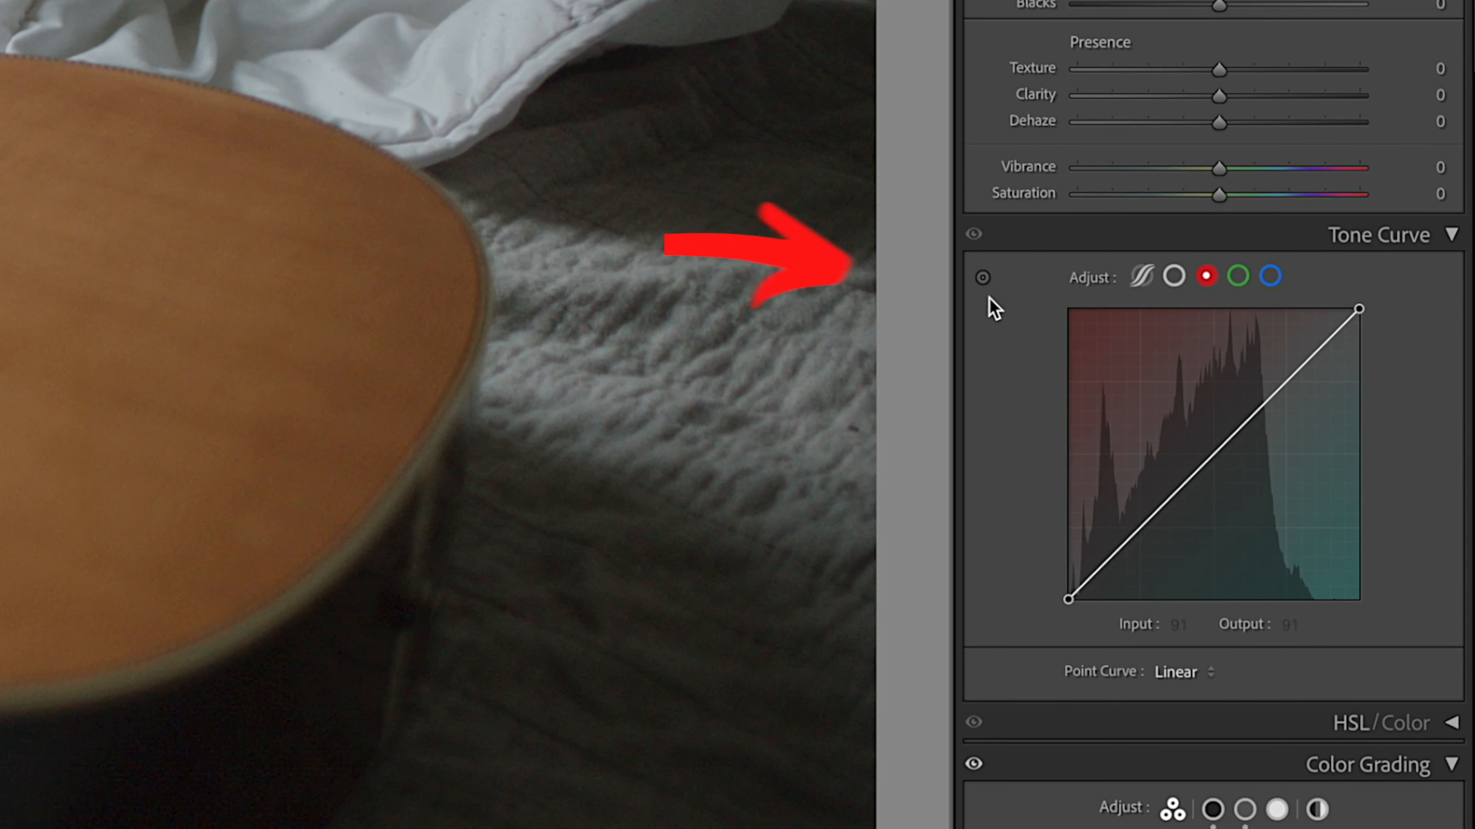
left_click(981, 284)
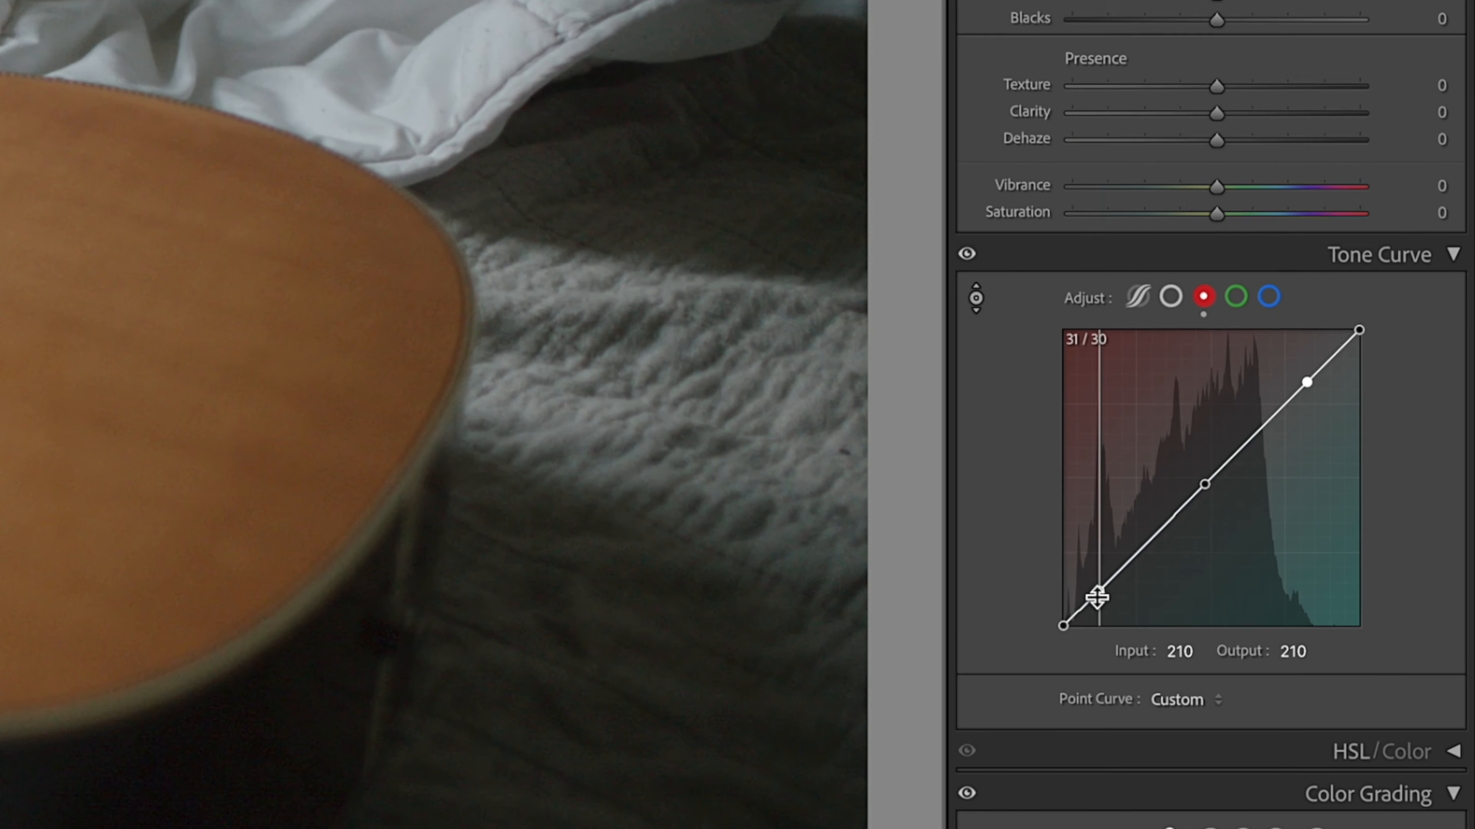
left_click_drag(1306, 513, 1304, 515)
left_click_drag(981, 644, 981, 644)
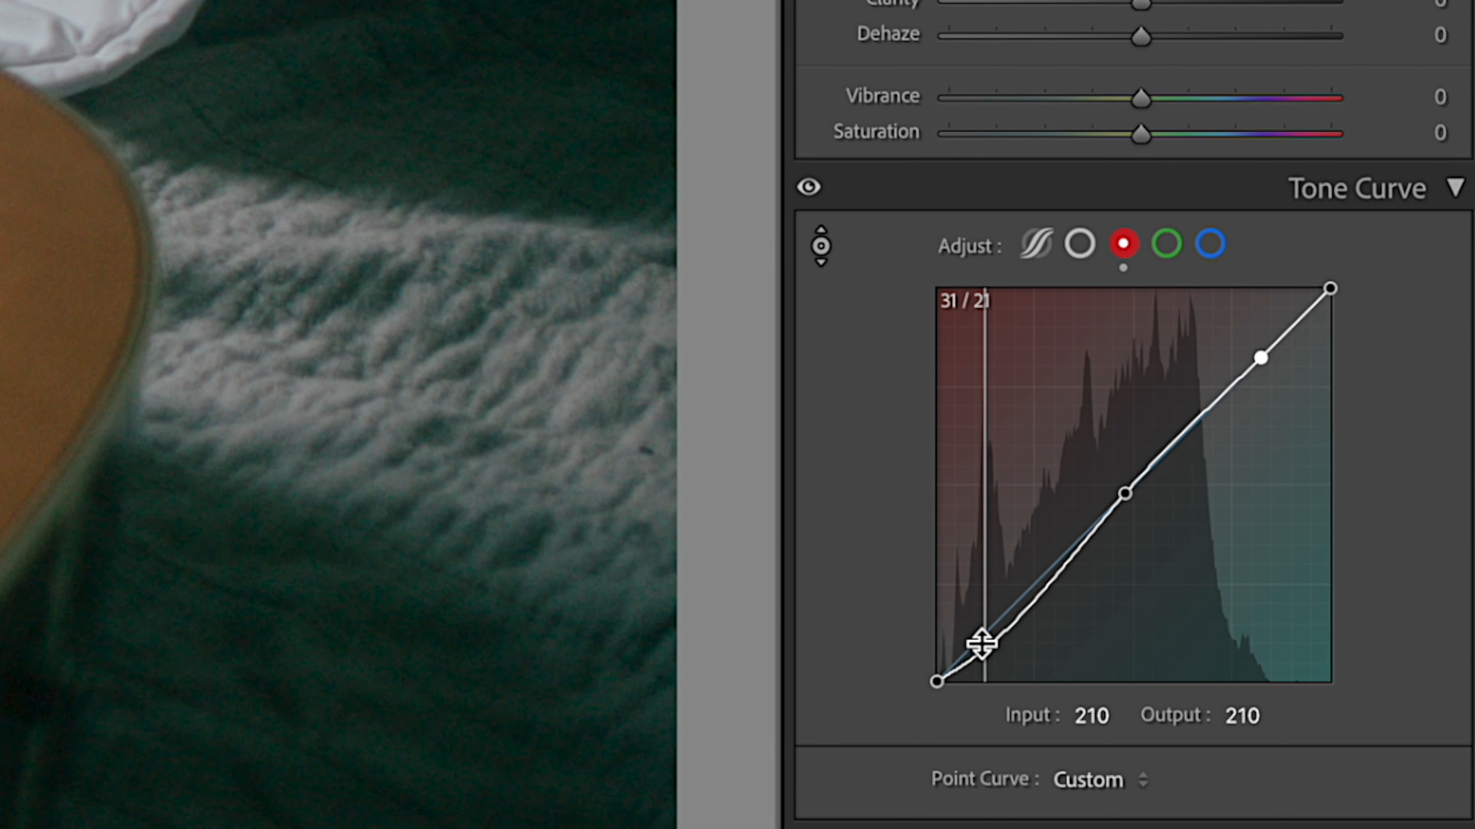
left_click_drag(981, 644, 981, 644)
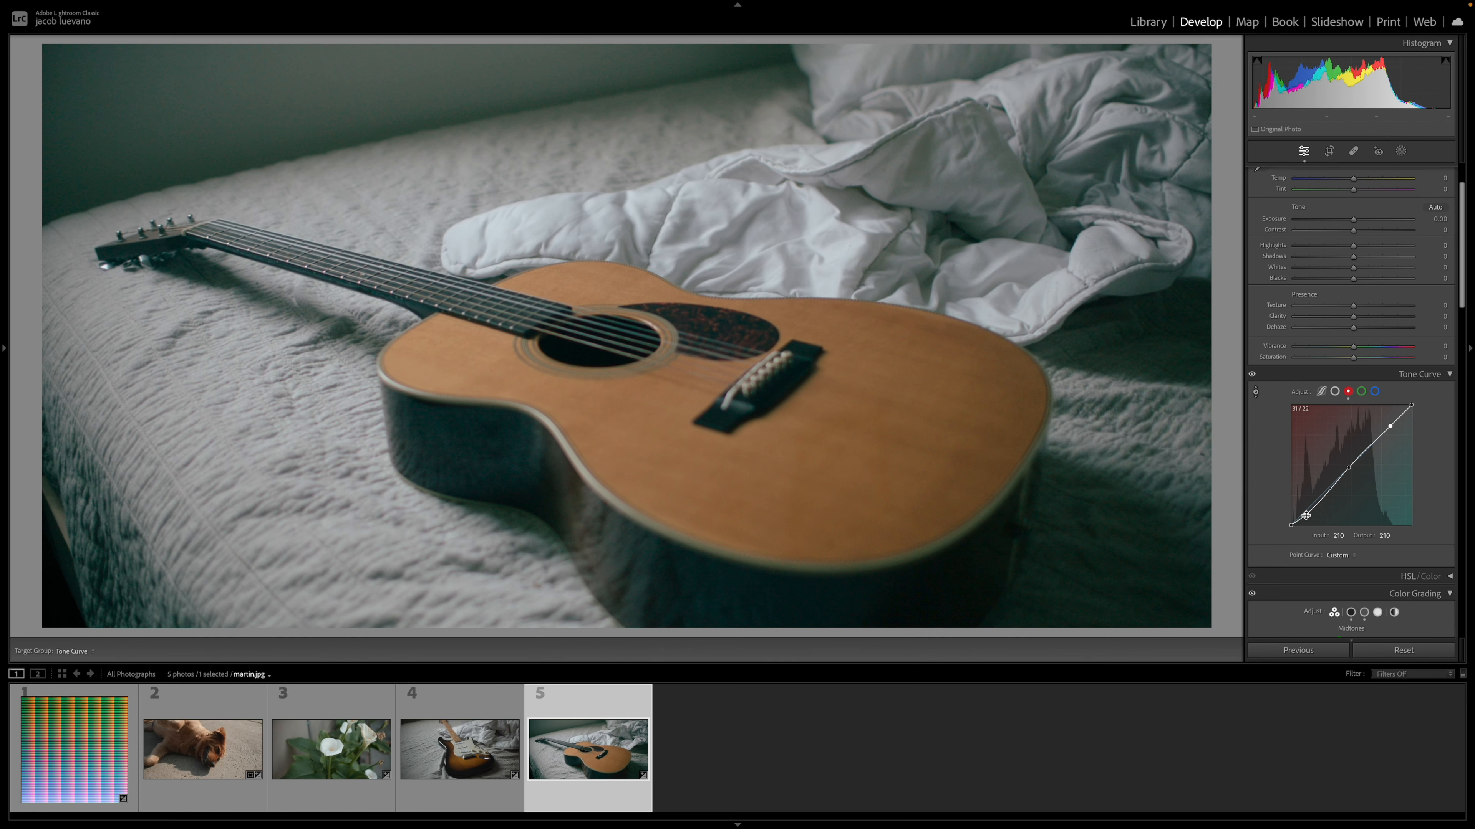
left_click_drag(1114, 595, 1113, 597)
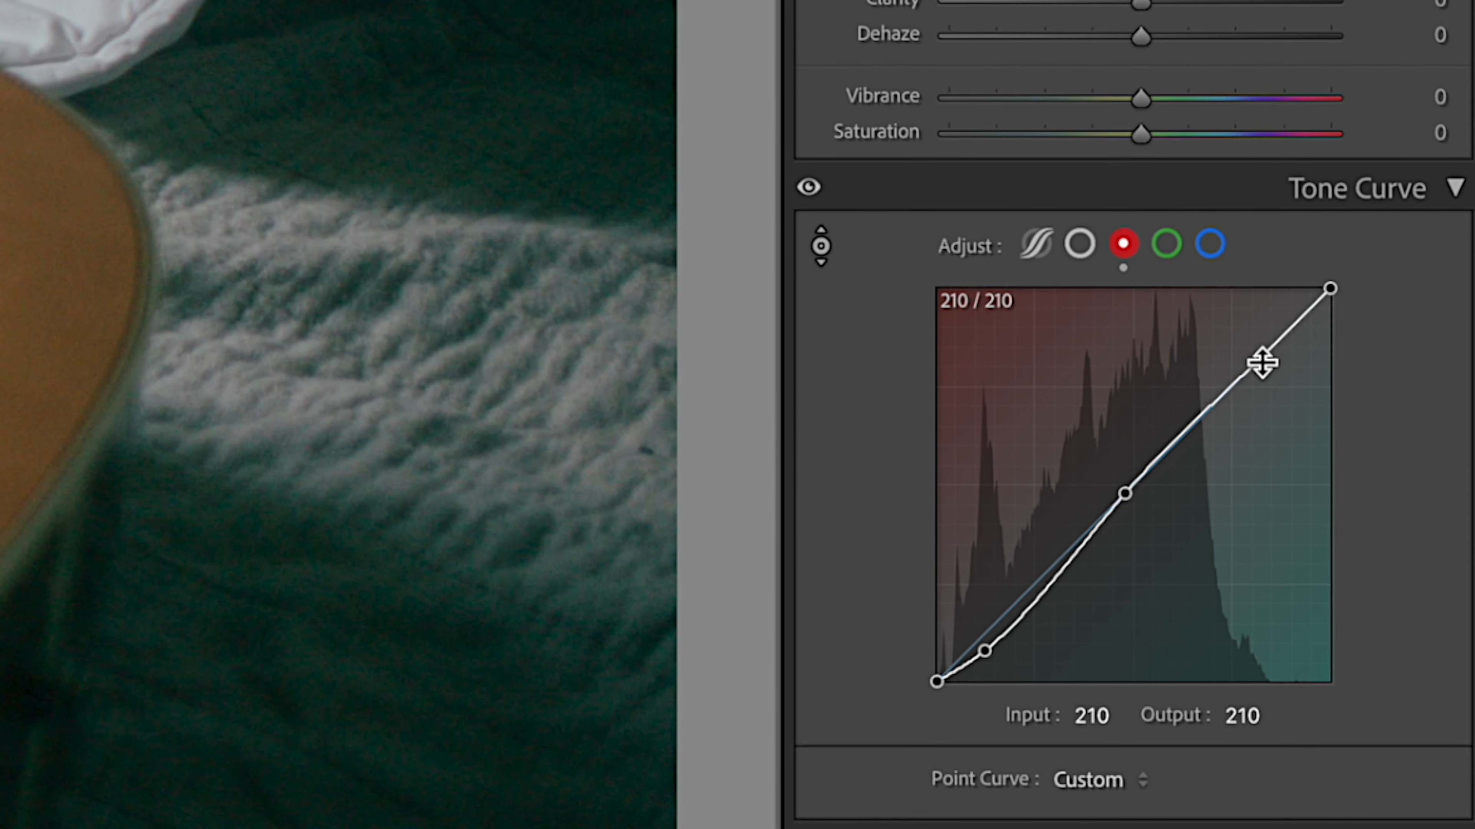
left_click_drag(1261, 363, 1261, 361)
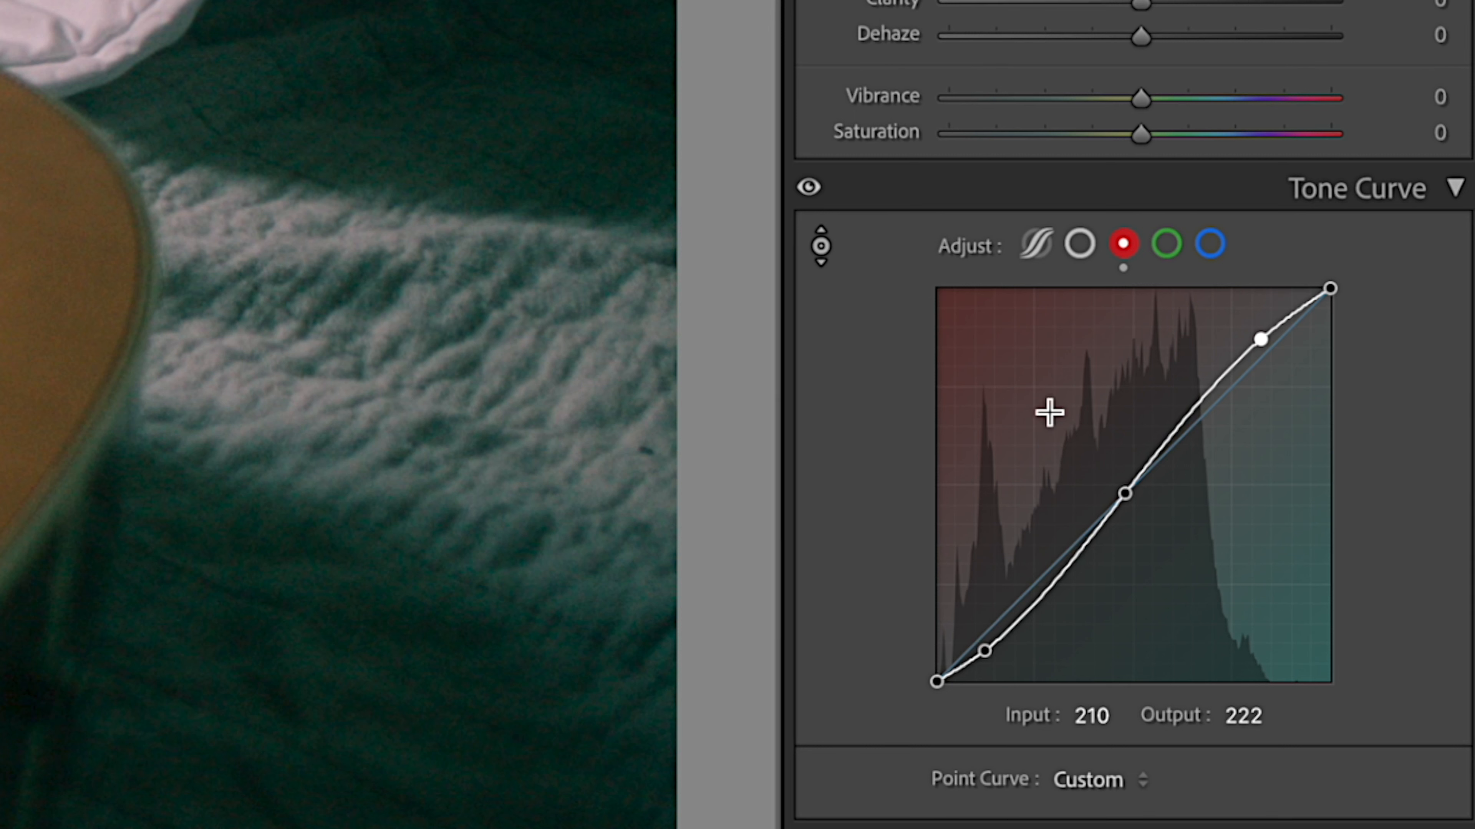
Copy the red channel's curve settings and paste them into the green and blue channels of the acoustic guitar photo.
right_click(1085, 395)
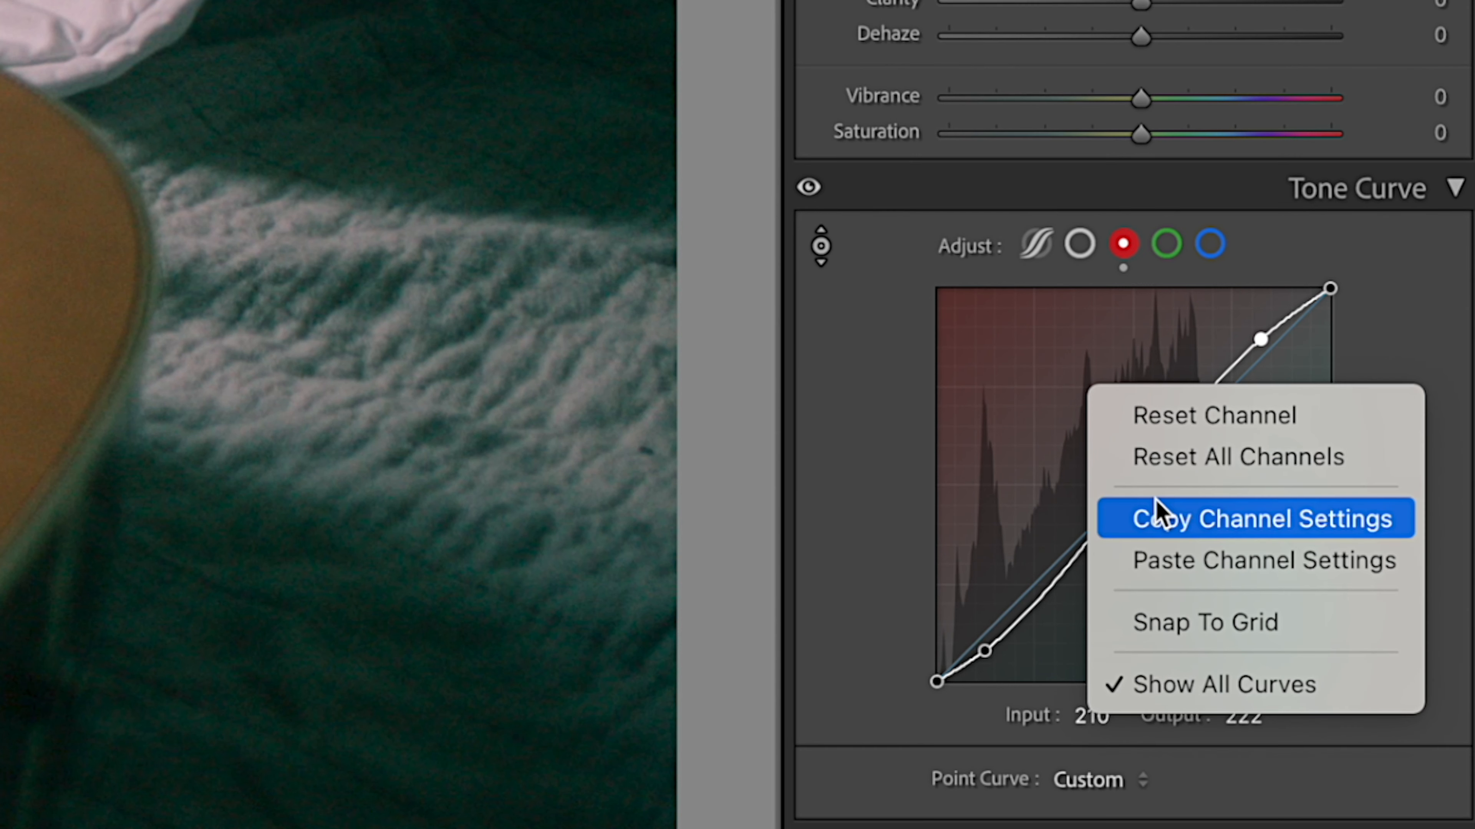
left_click(1164, 523)
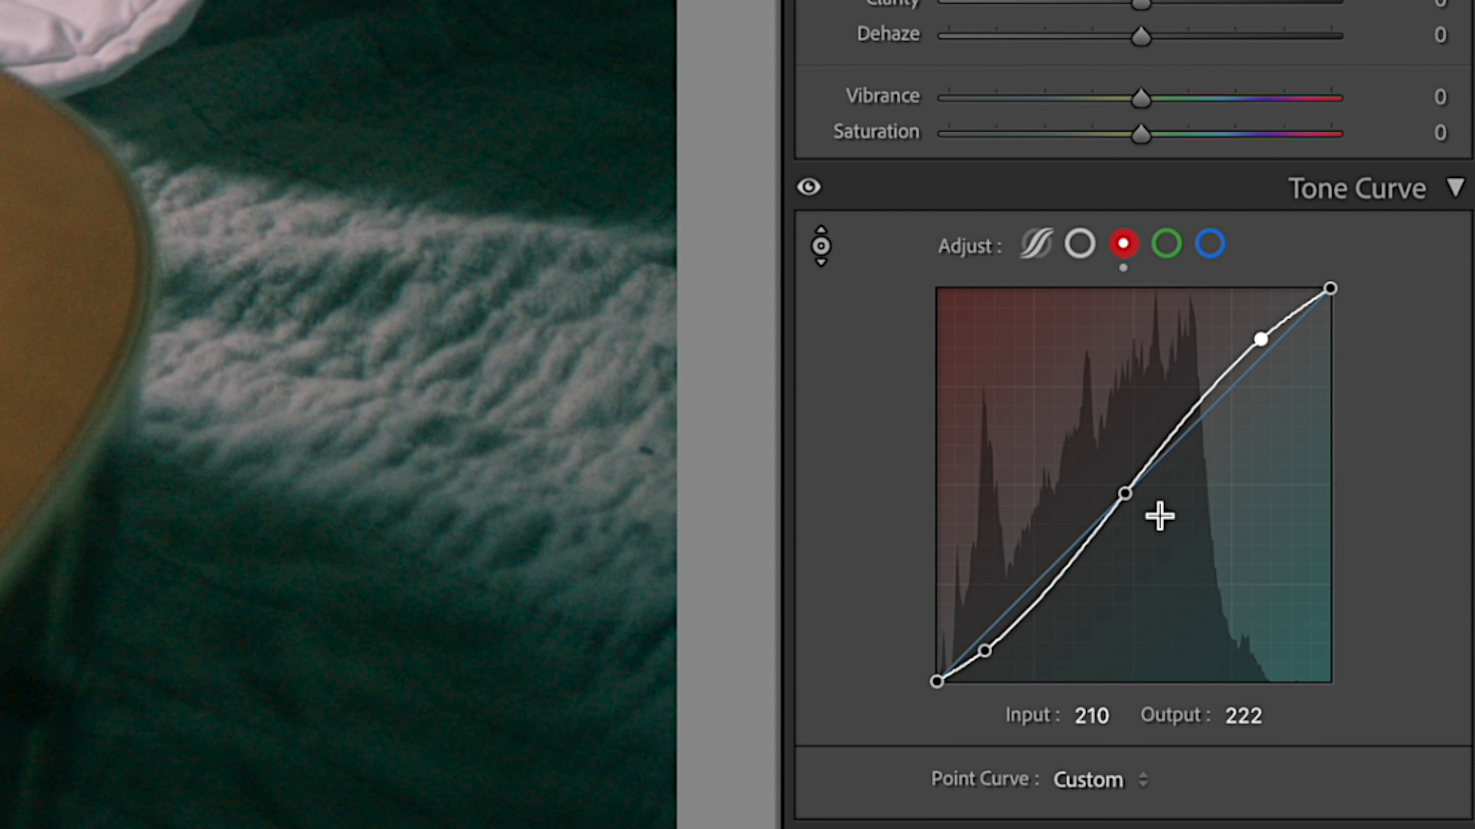
left_click(1172, 259)
right_click(1087, 390)
left_click(1211, 572)
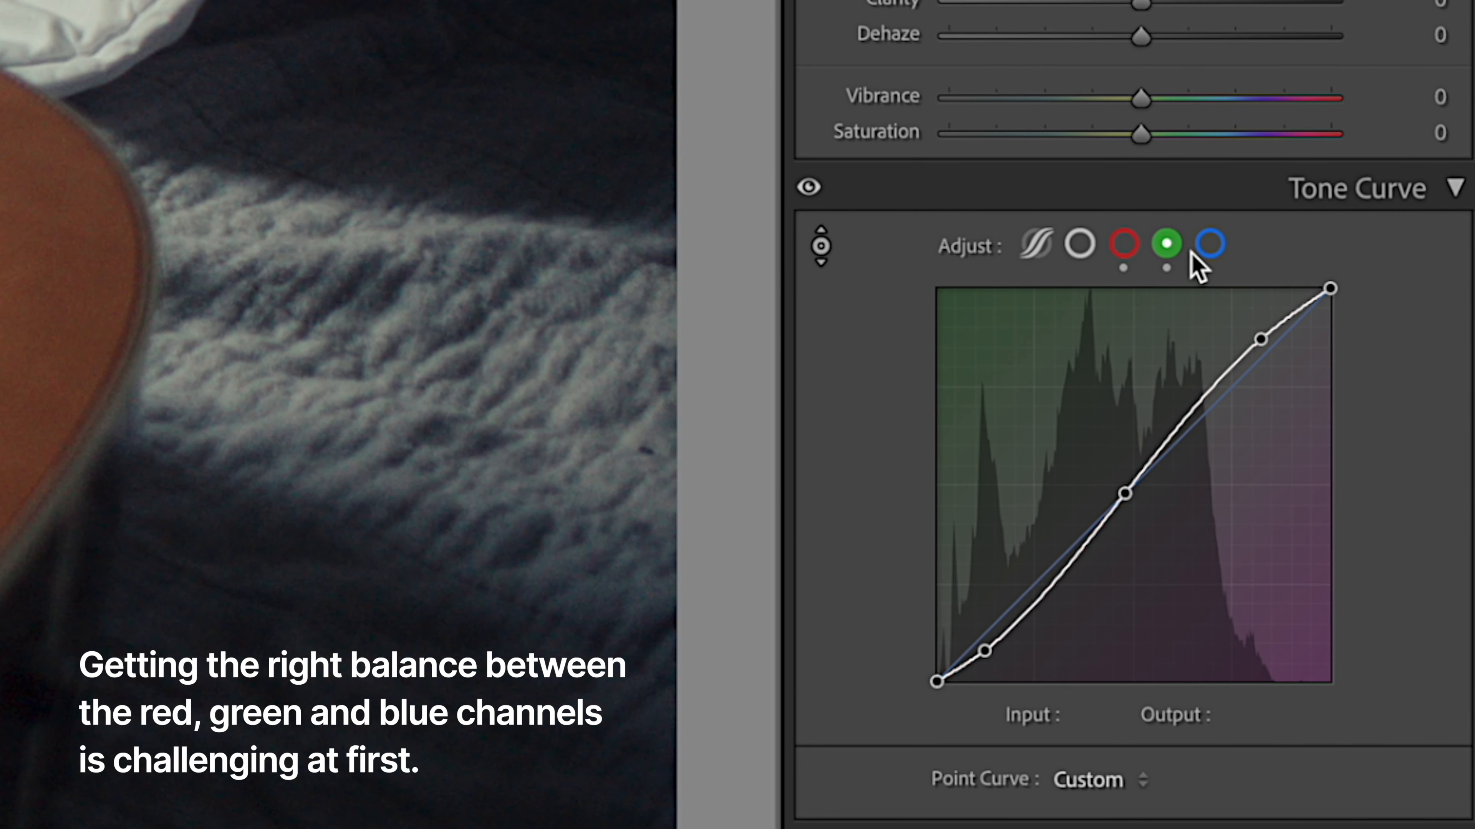
left_click(1210, 245)
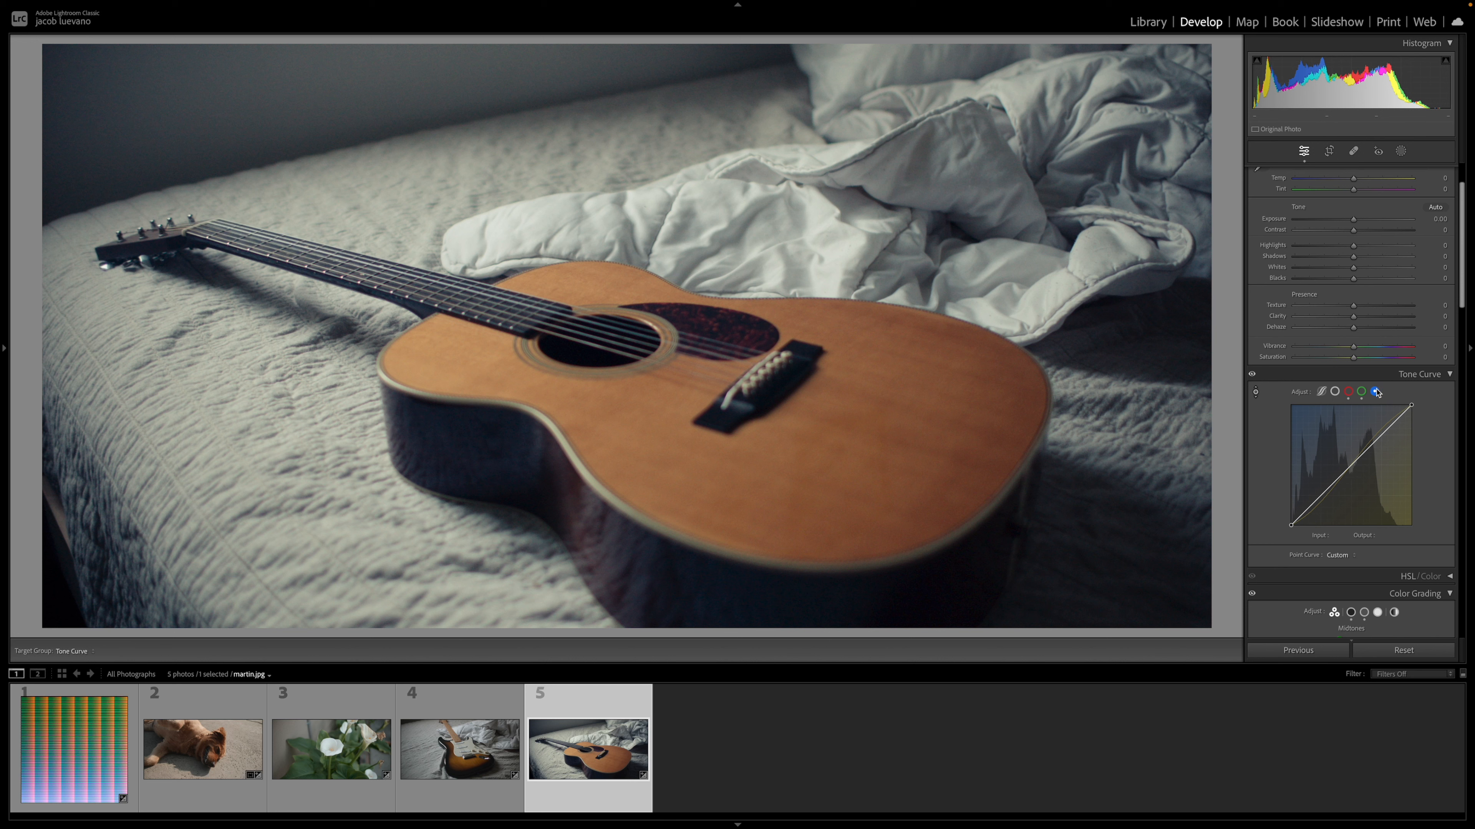
right_click(1334, 444)
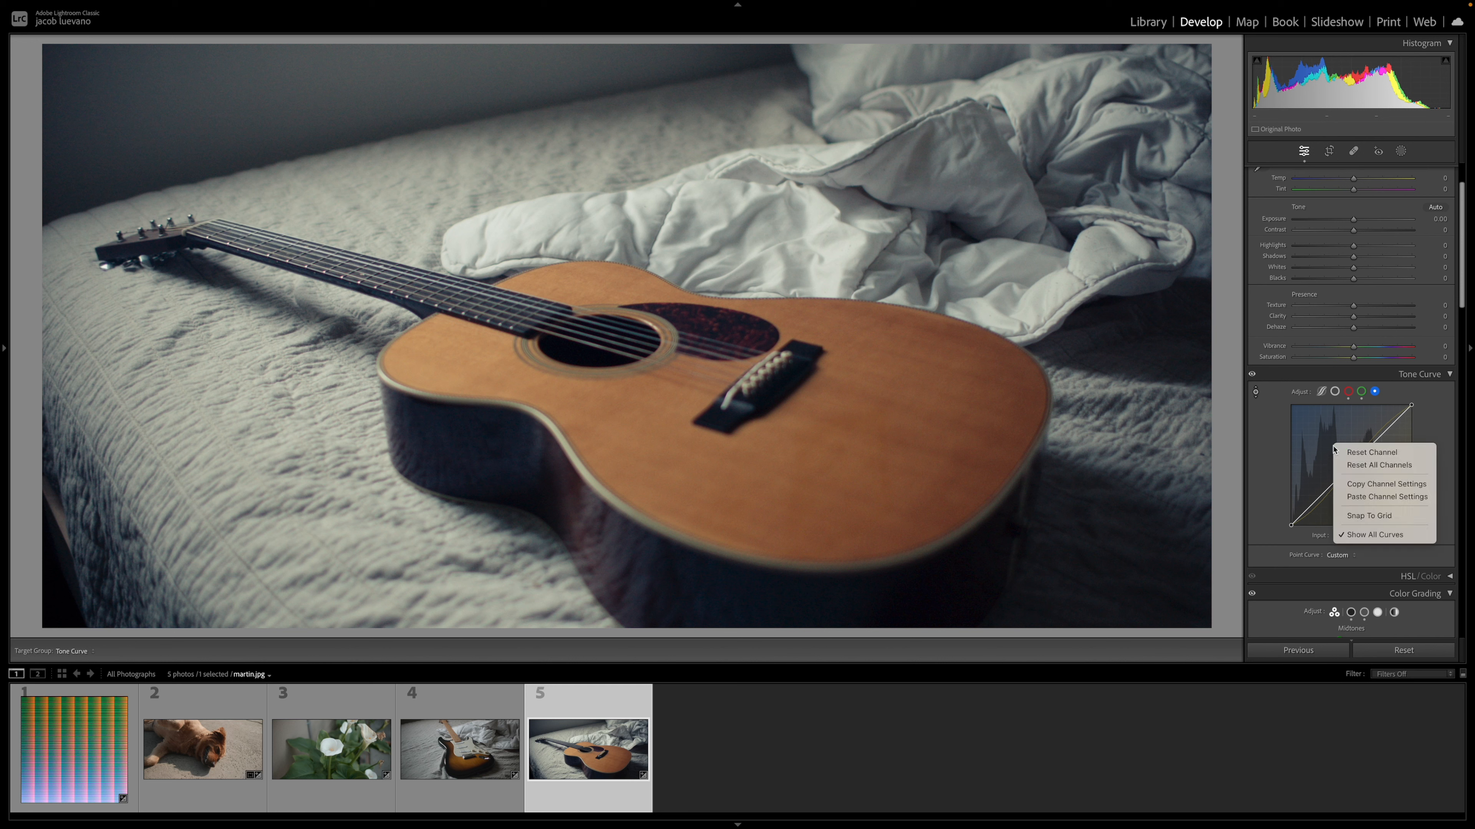
left_click(1363, 498)
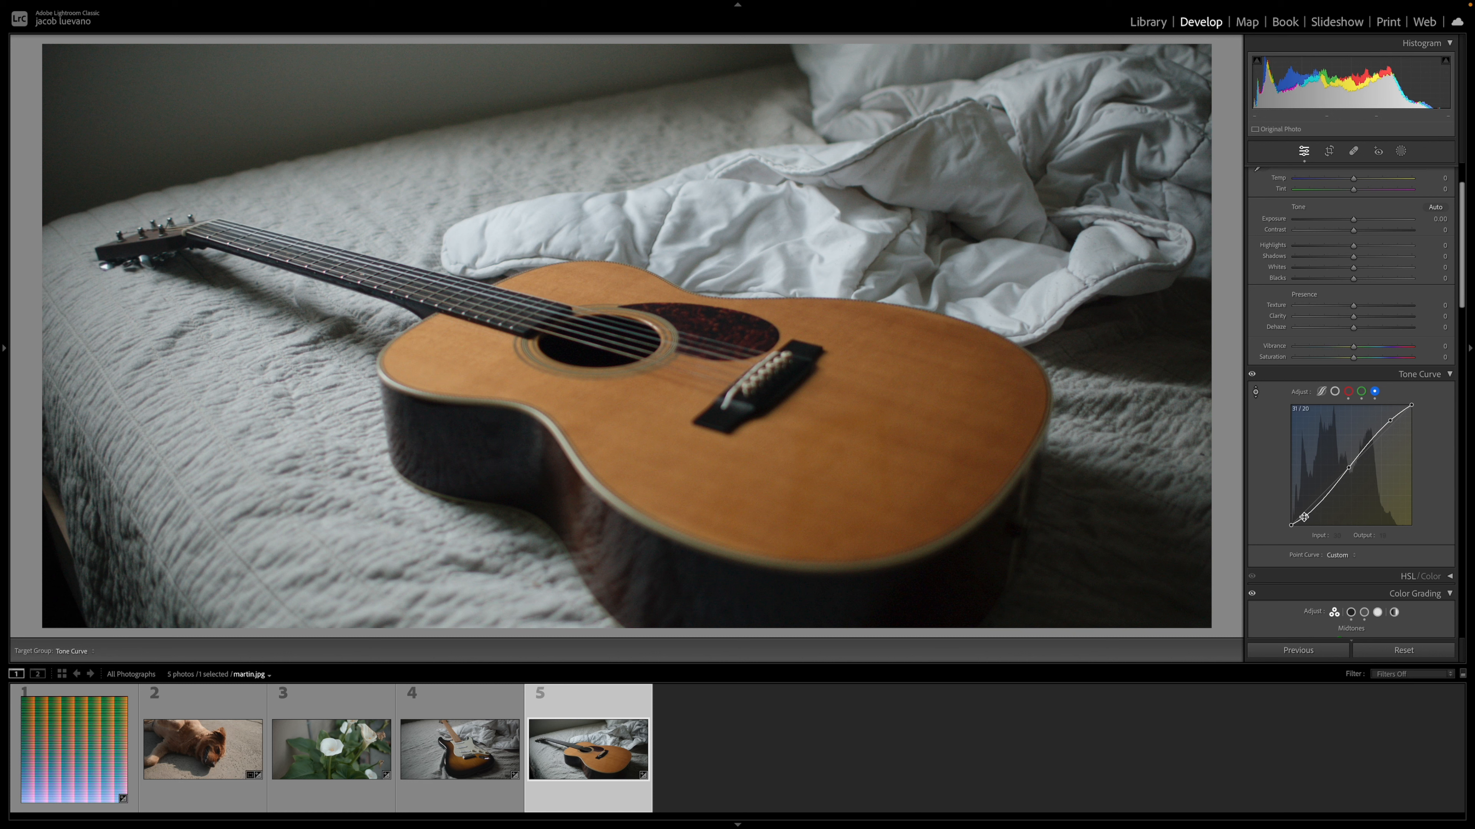
key("Escape")
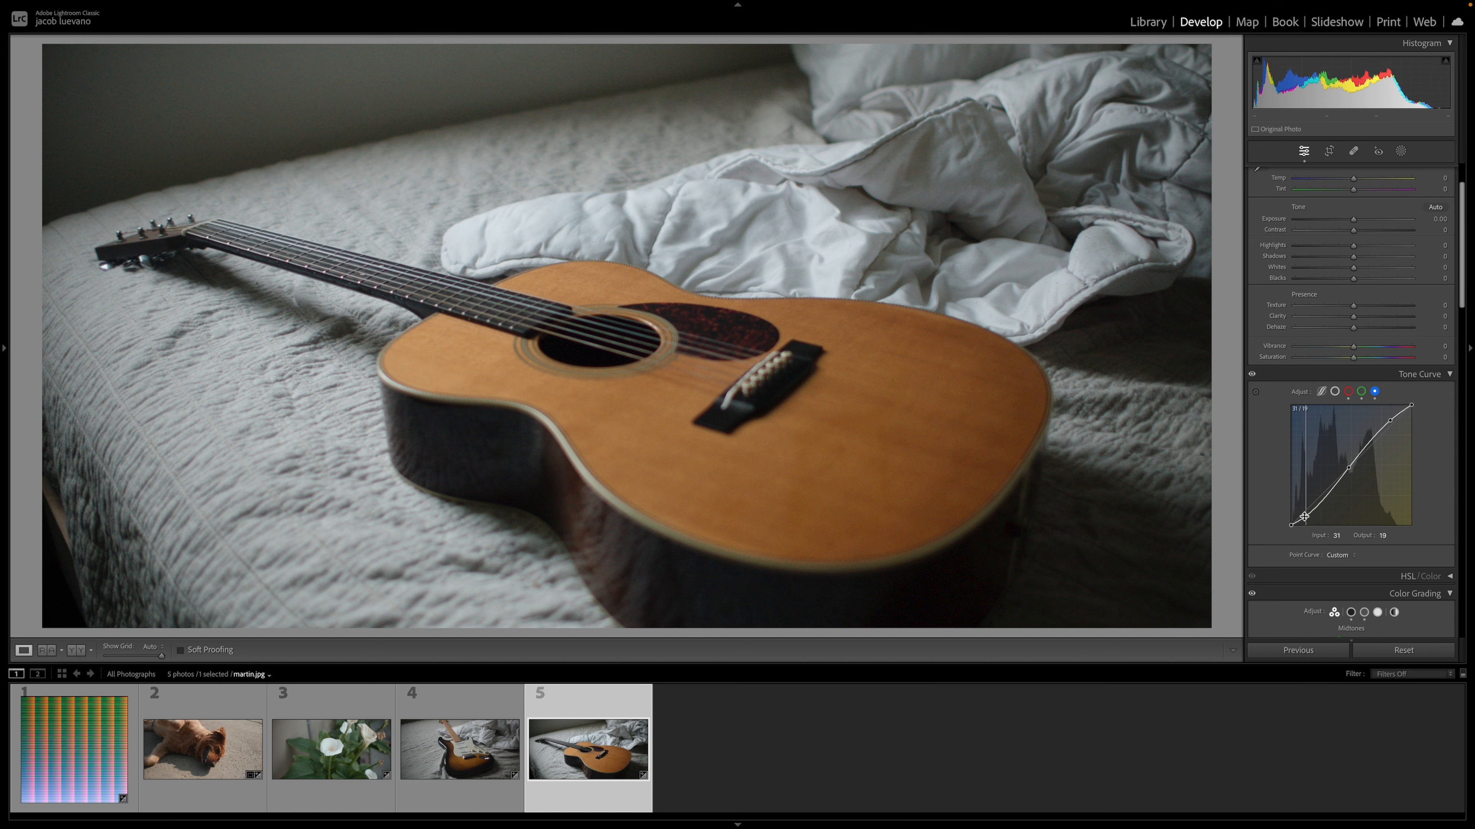
Display the green channel's curve and compare the acoustic guitar photo with and without the Tone Curve adjustment.
left_click(1361, 391)
scroll(1269, 378, "down", 1)
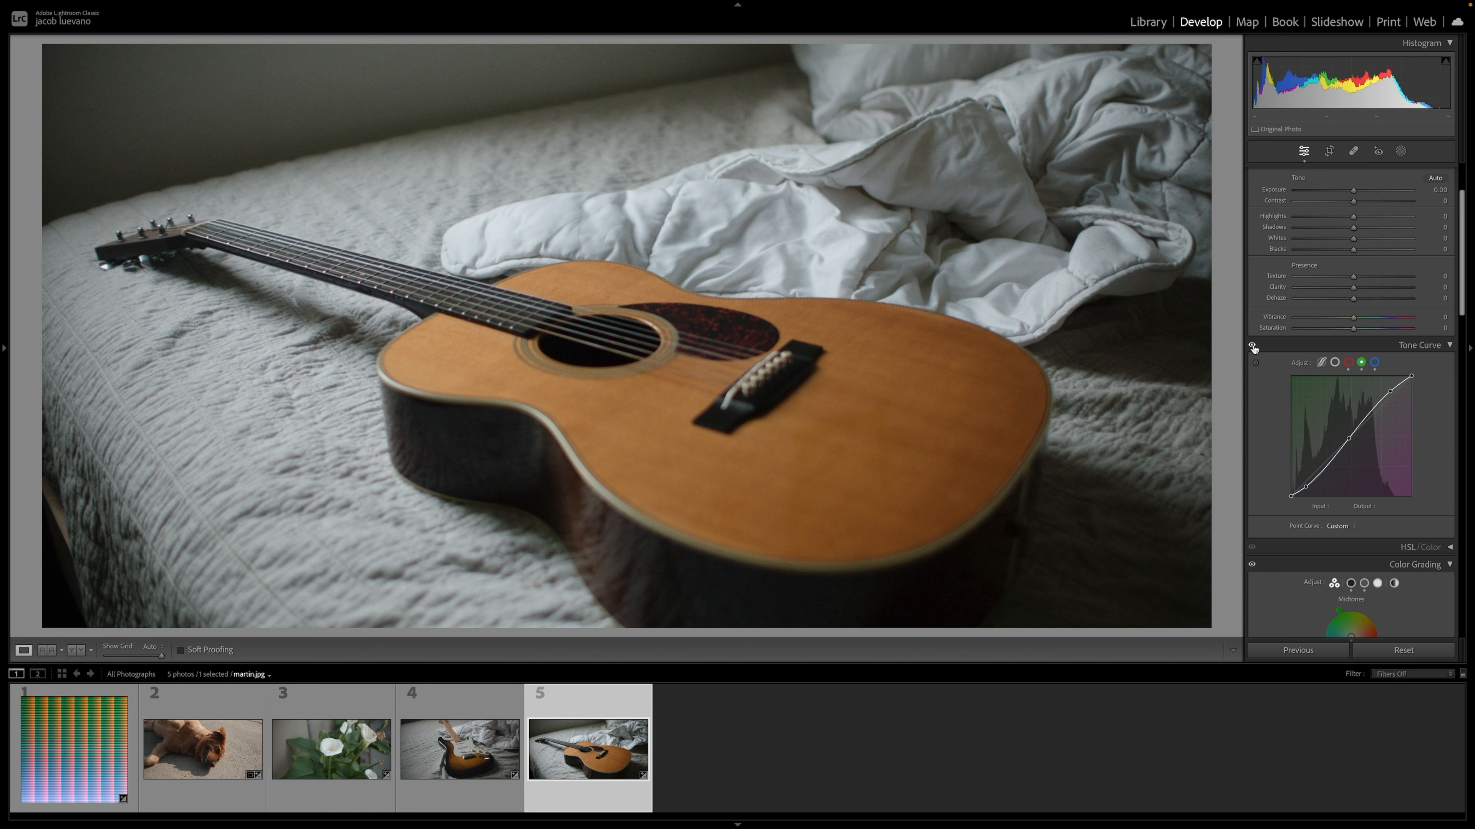
left_click(1252, 347)
left_click(1252, 348)
left_click(1252, 347)
left_click(1252, 348)
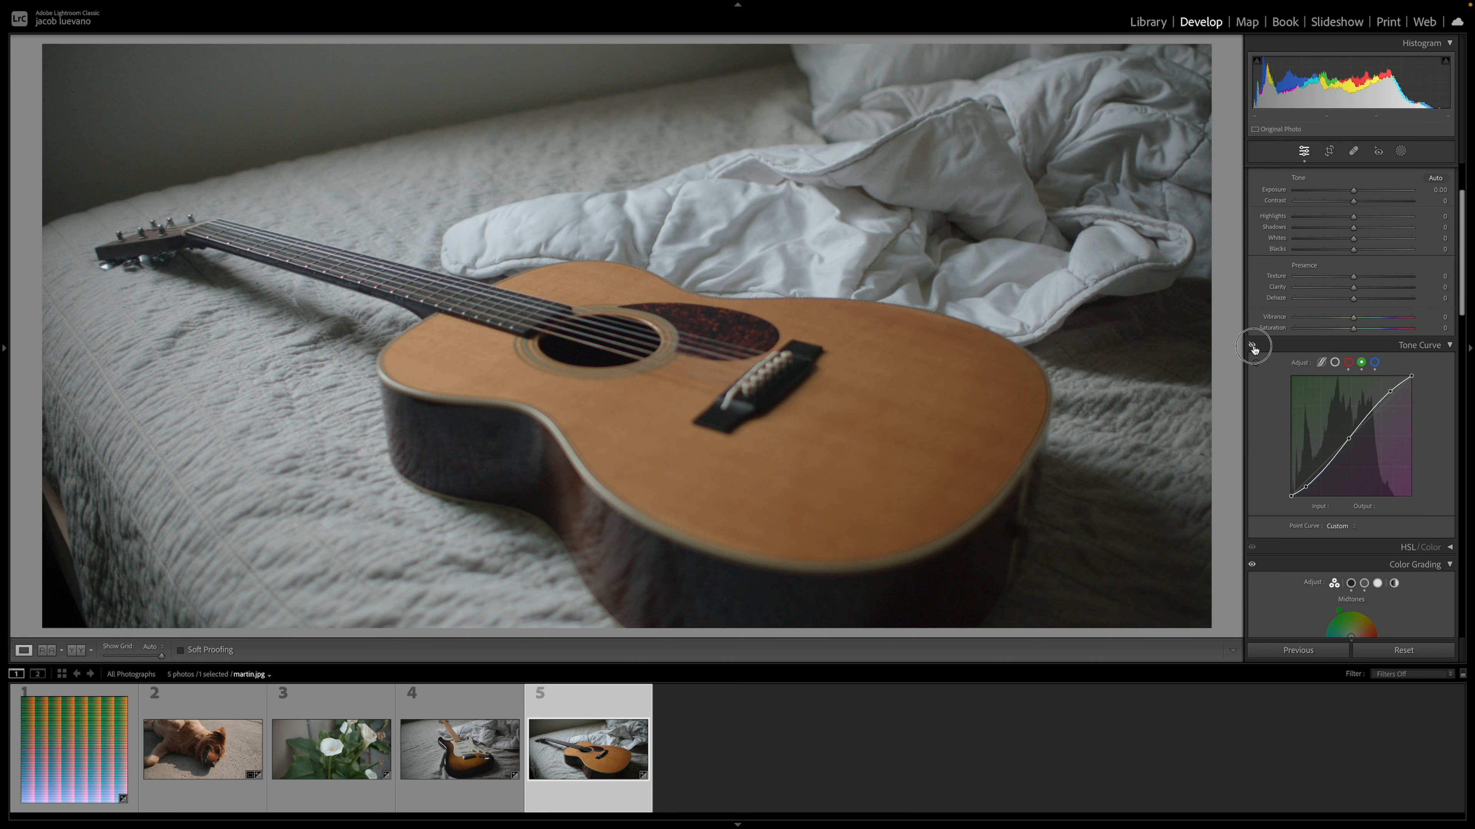
Switch to flower.jpg and display the red channel of its tone curve.
key("Left")
key("Left")
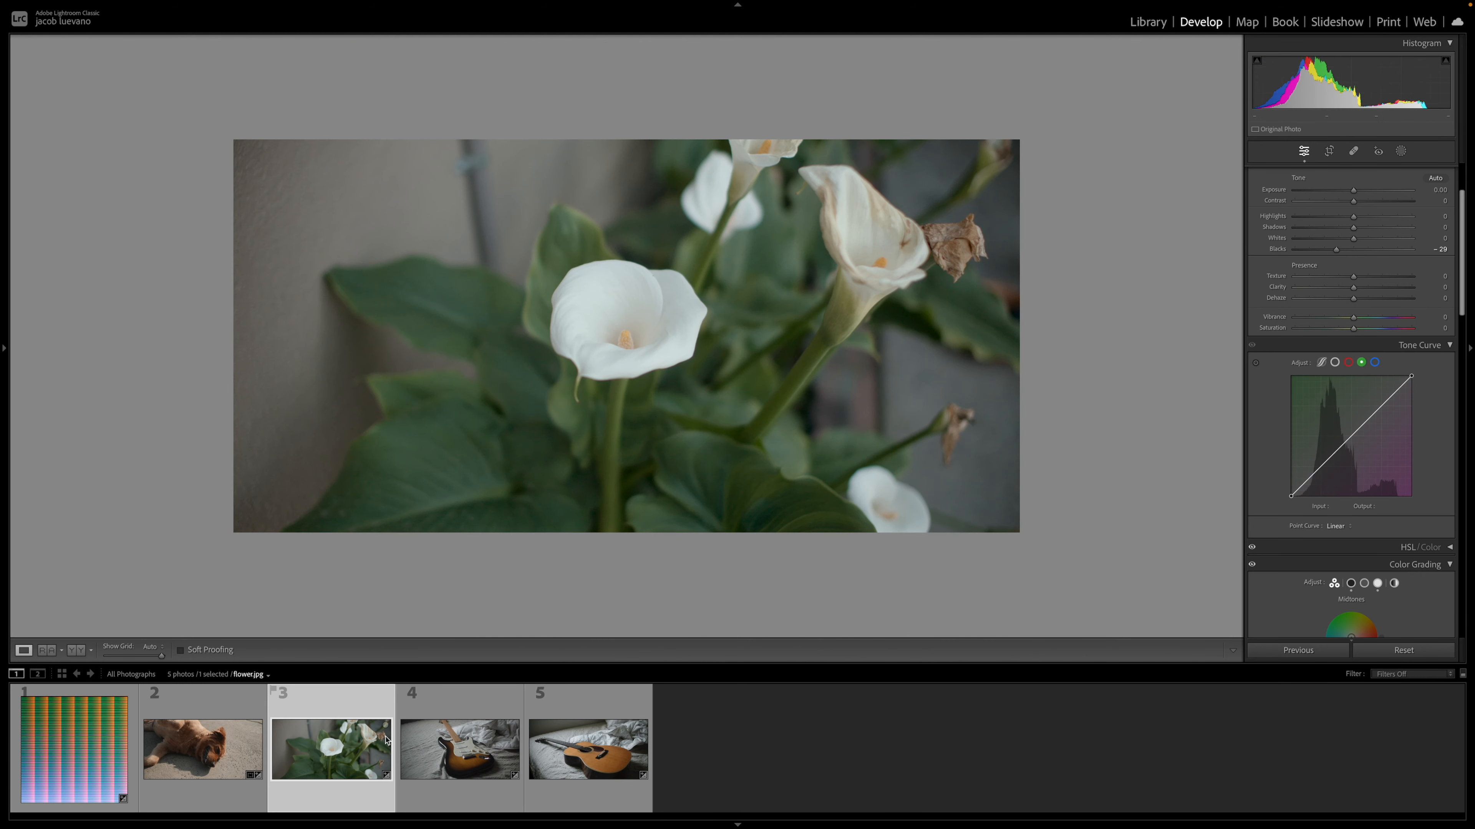
scroll(1282, 510, "down", 3)
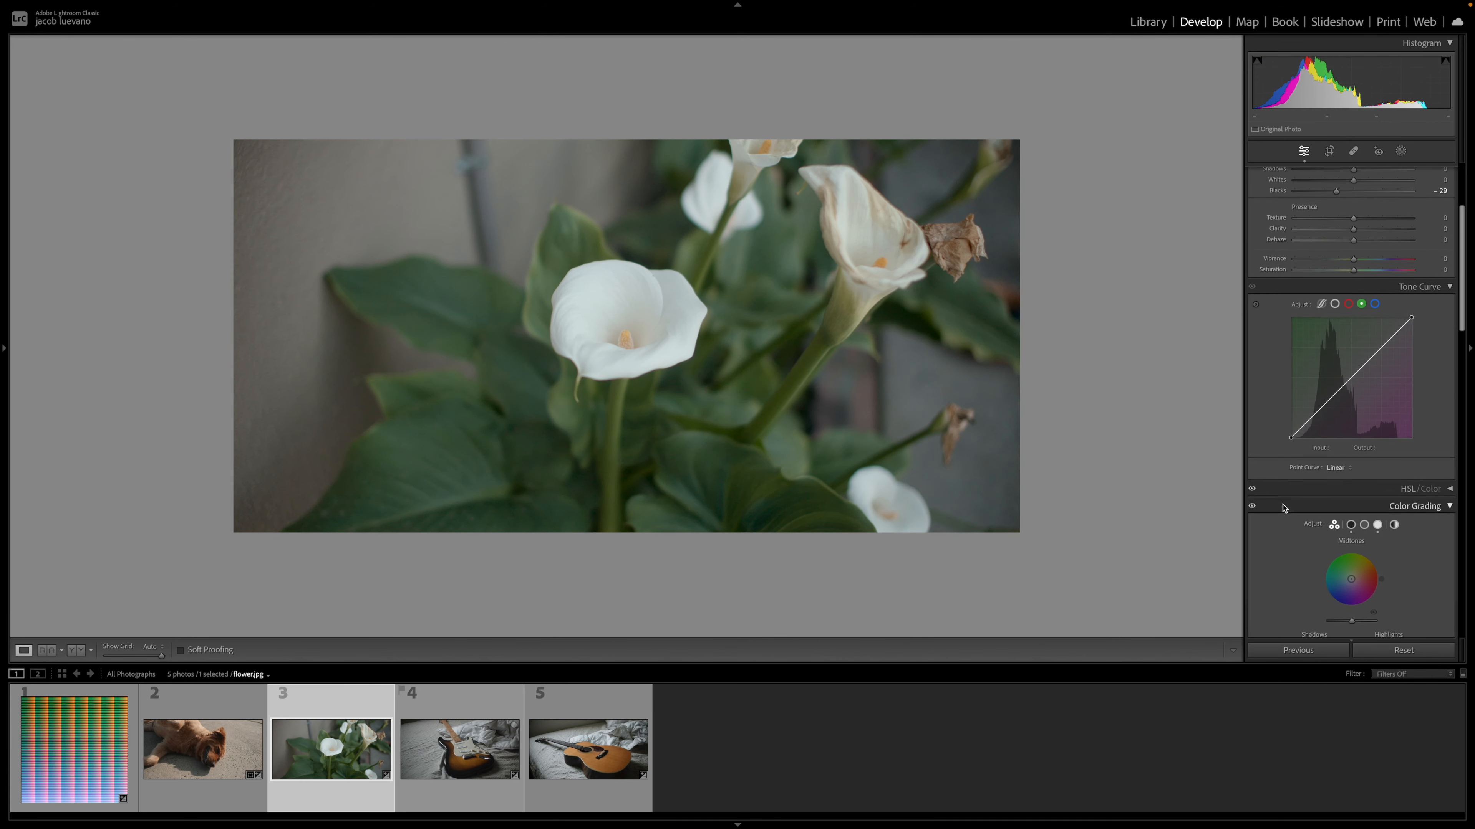
left_click(1348, 307)
scroll(1254, 350, "down", 1)
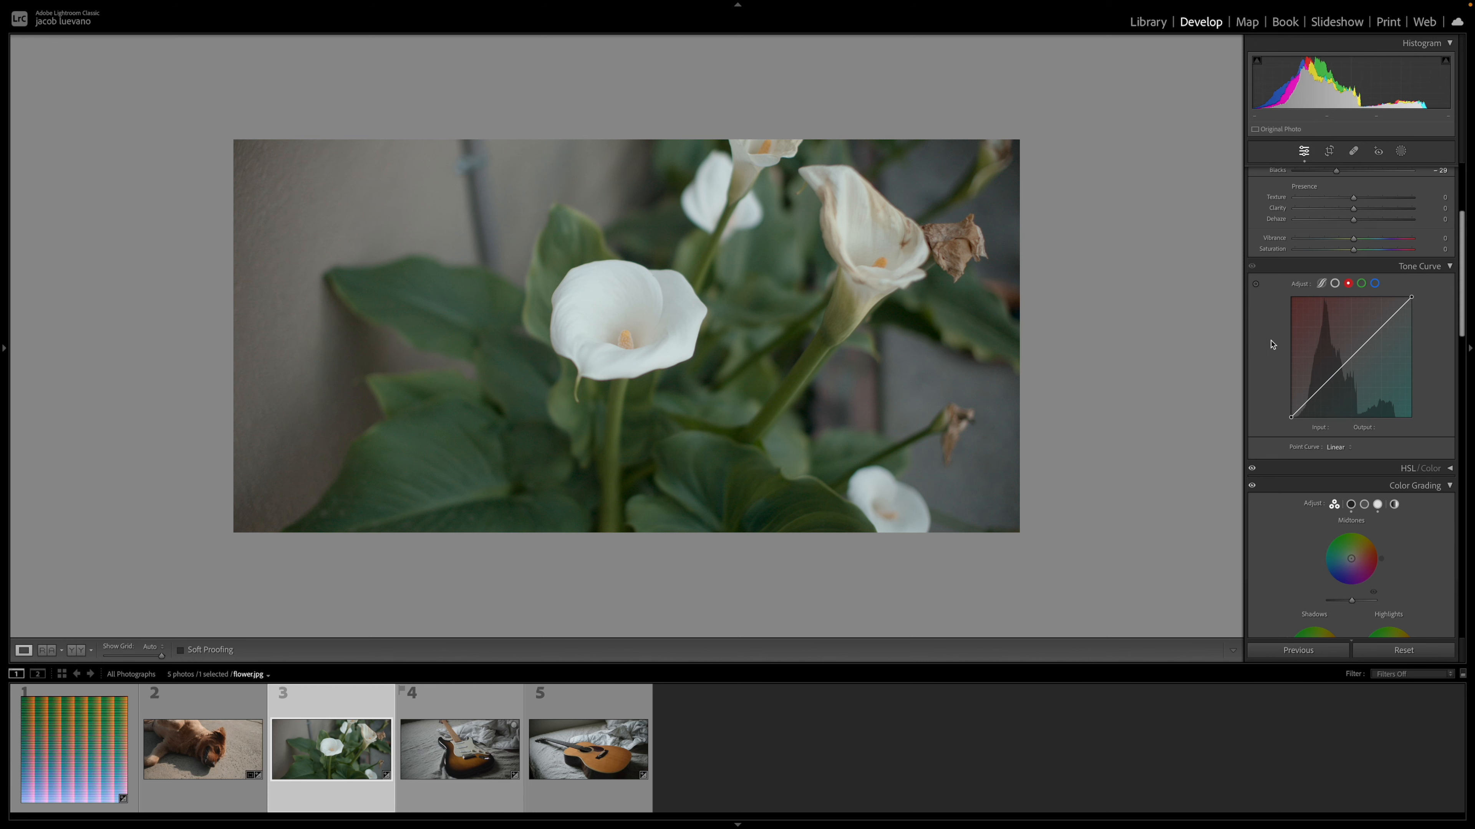
Add points sampled from the flower photo to its red curve, lower the shadow point at input 20 and raise the highlight point at 212 to 221.
left_click(1255, 284)
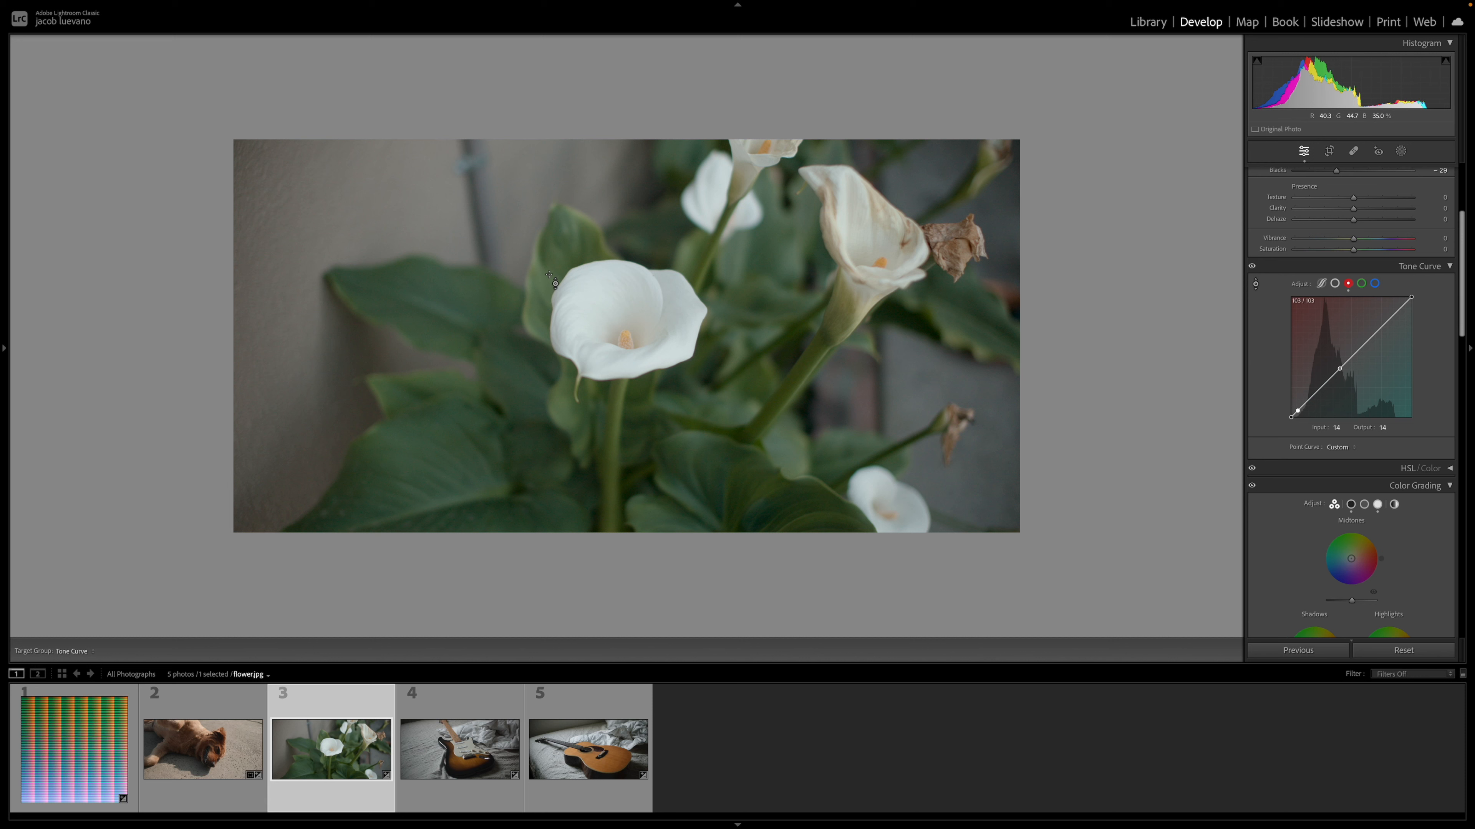
left_click(558, 256)
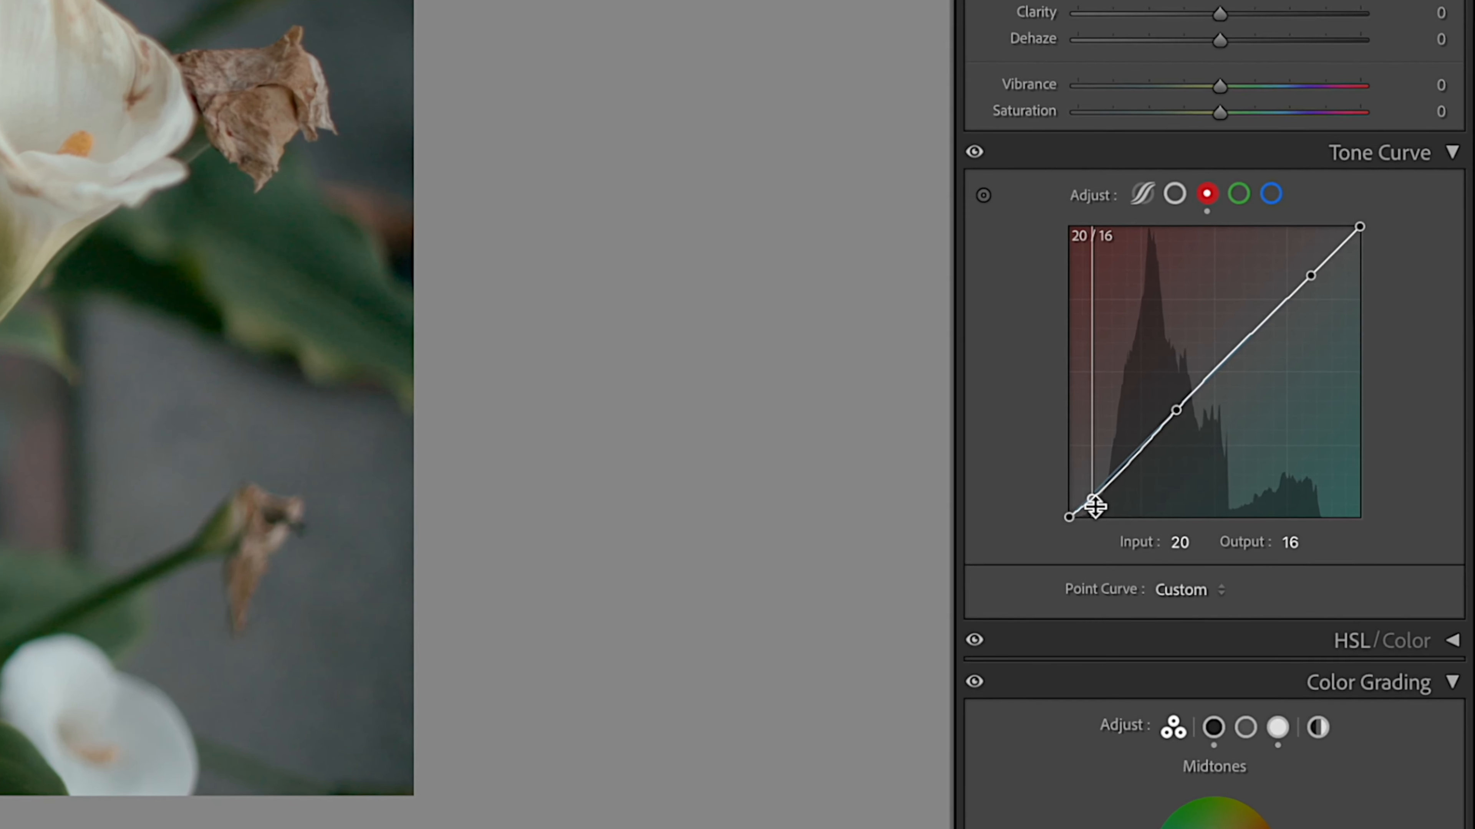
left_click_drag(1137, 487, 1095, 512)
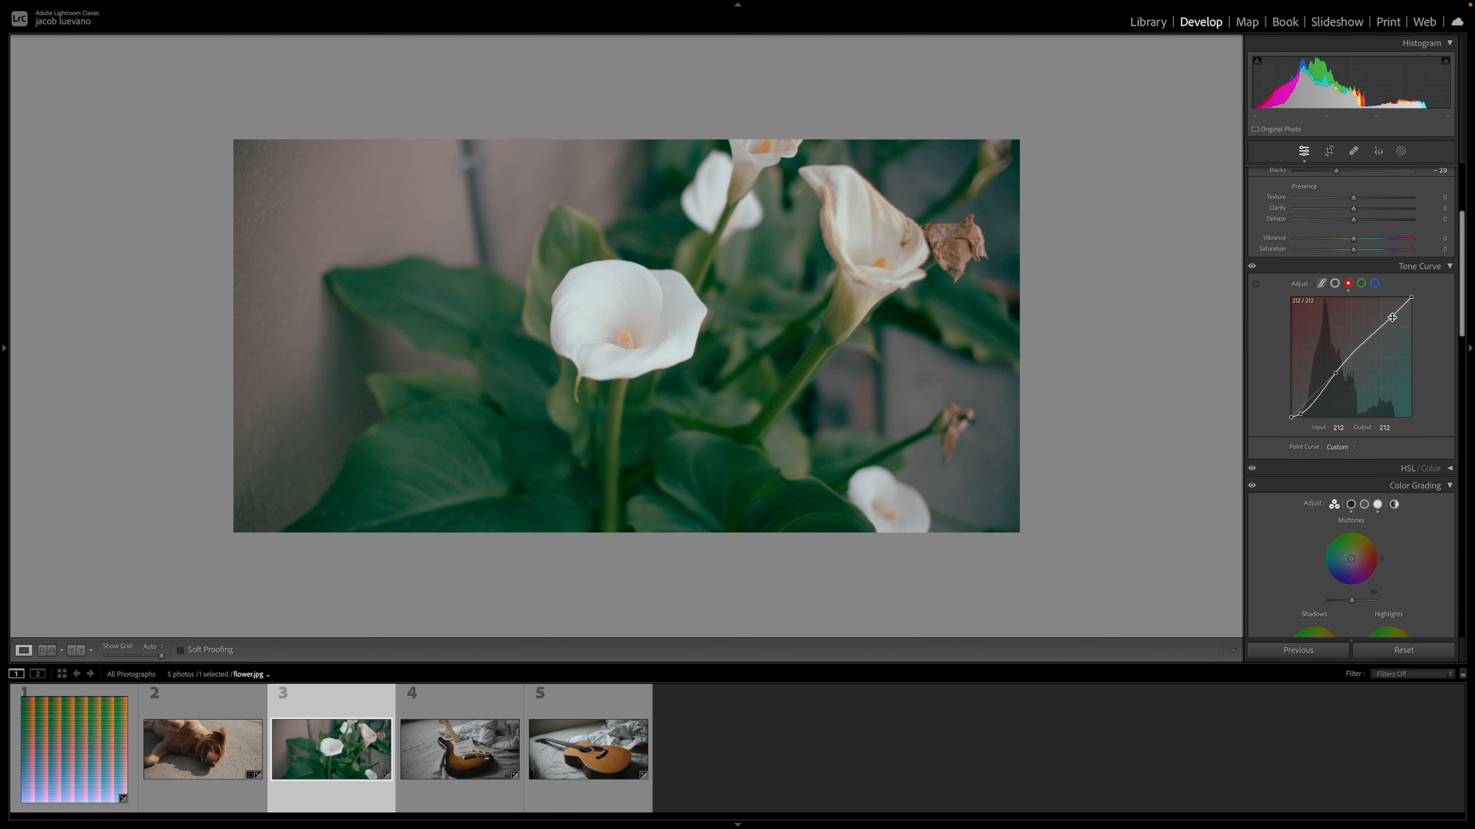
left_click_drag(1391, 318, 1391, 313)
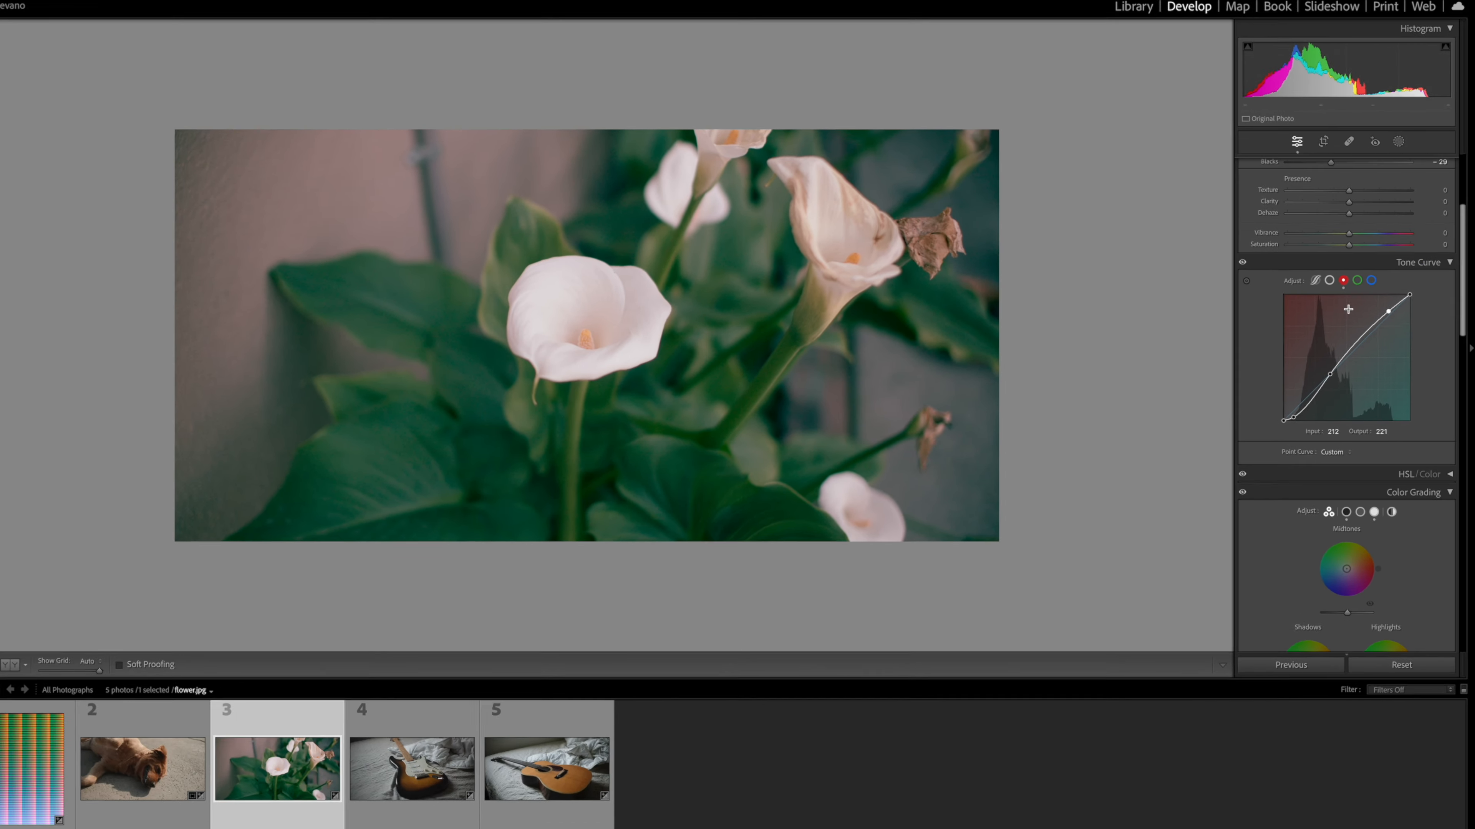
Copy the flower photo's red channel curve settings and paste them into its green and blue channels.
right_click(1398, 314)
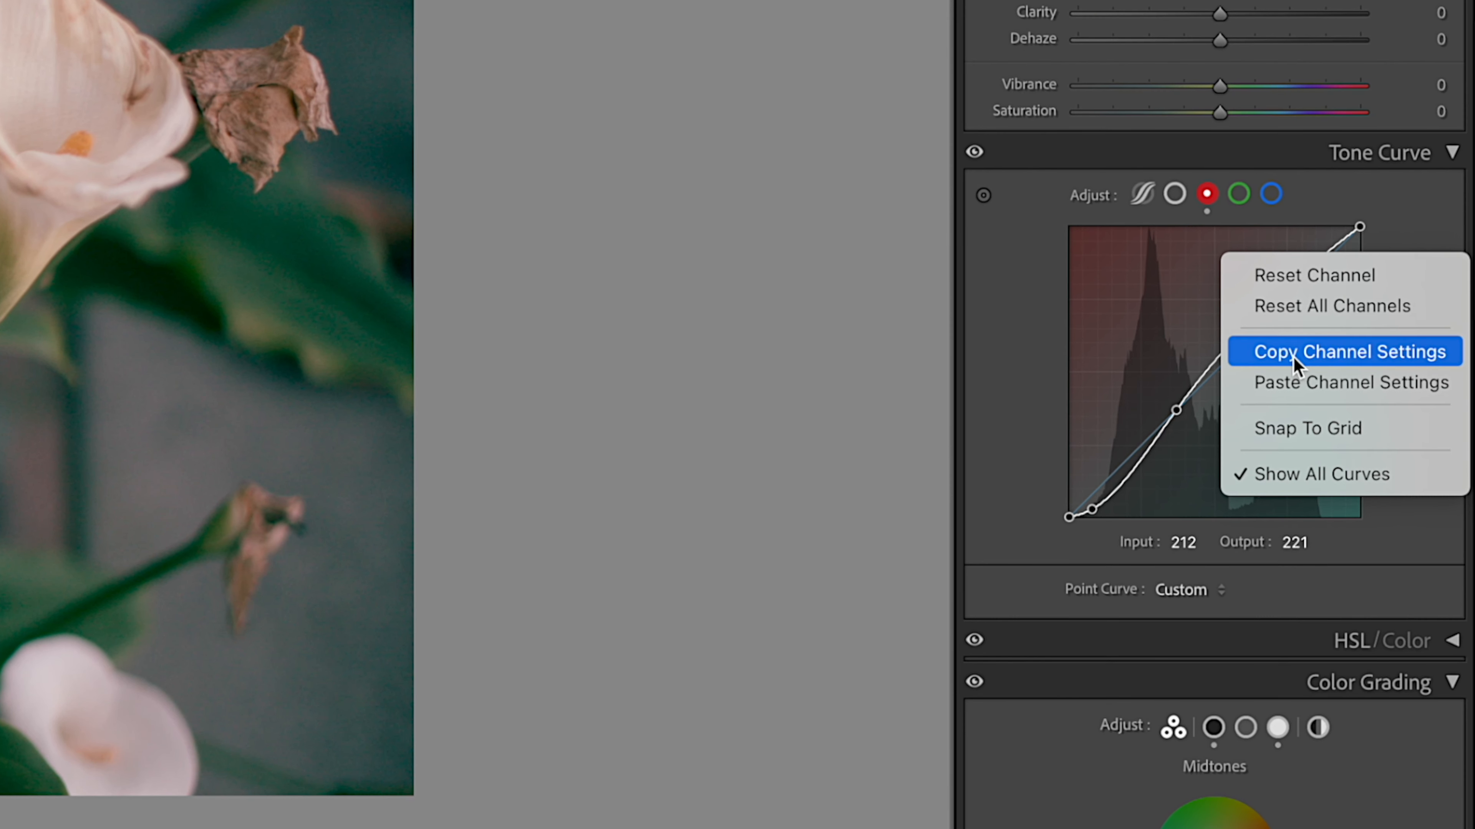
left_click(1290, 353)
left_click(1238, 194)
right_click(1158, 309)
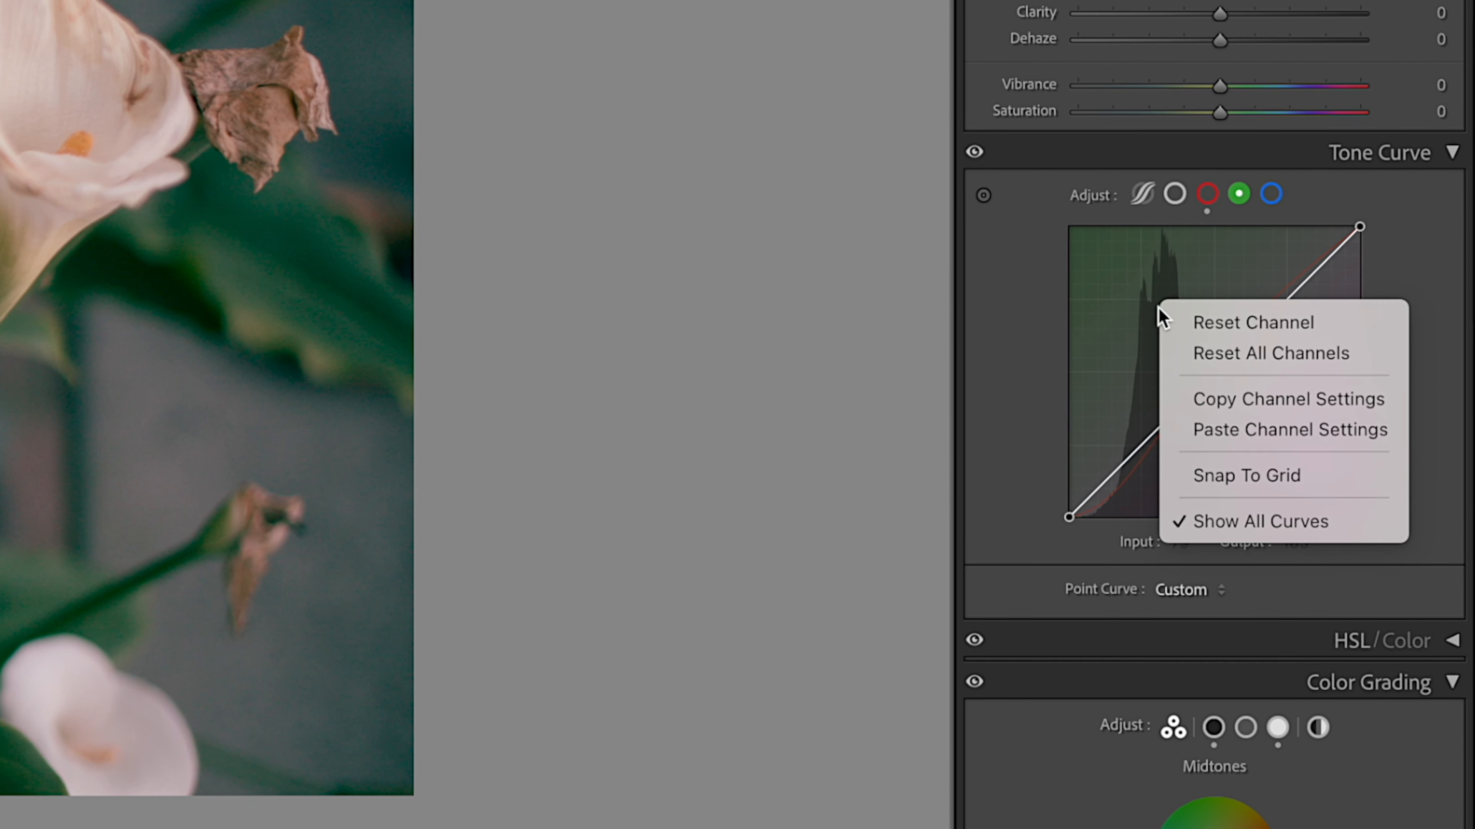
left_click(1253, 427)
left_click(1271, 193)
right_click(1157, 333)
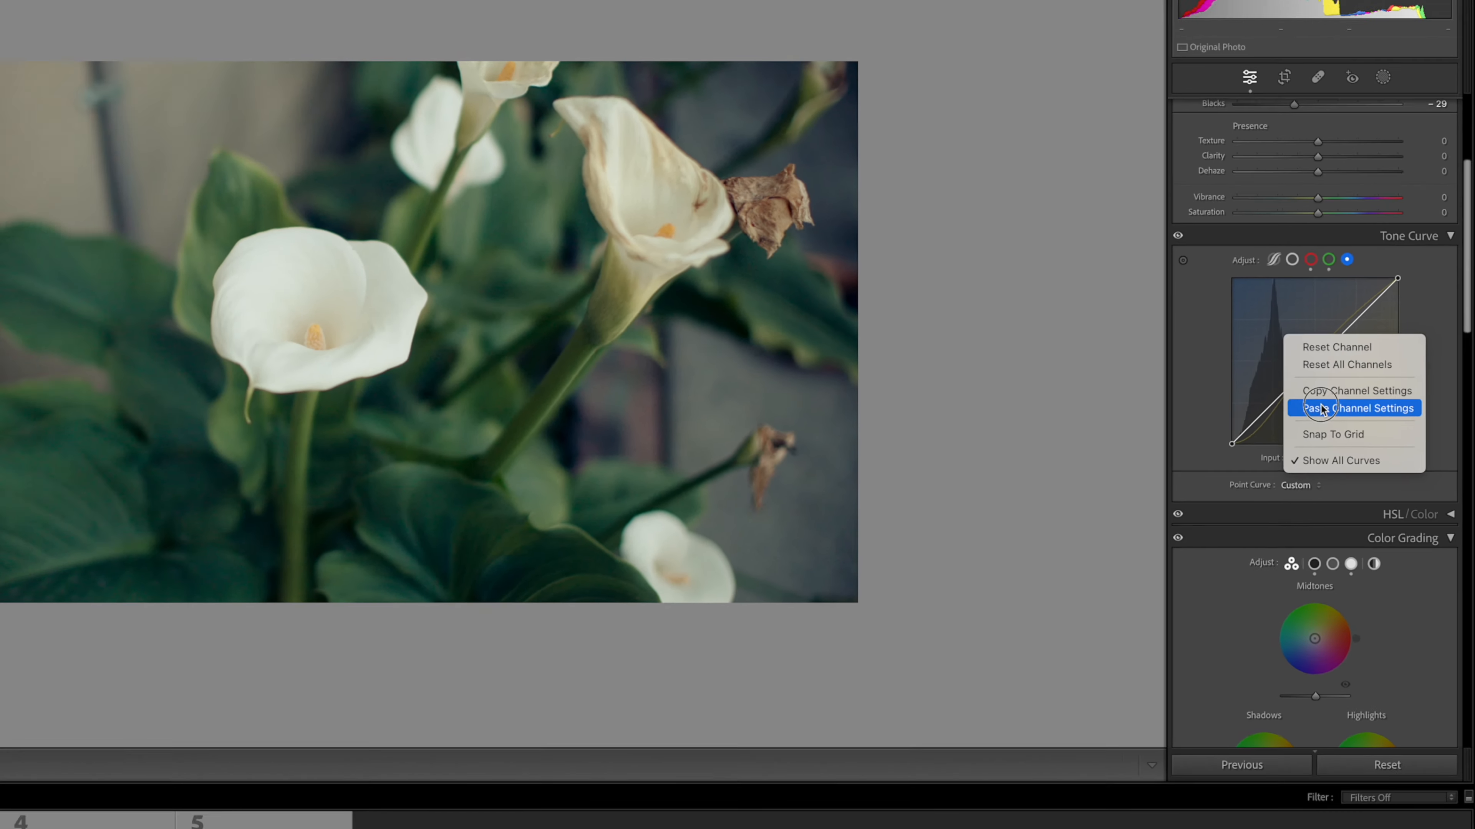
left_click(1321, 410)
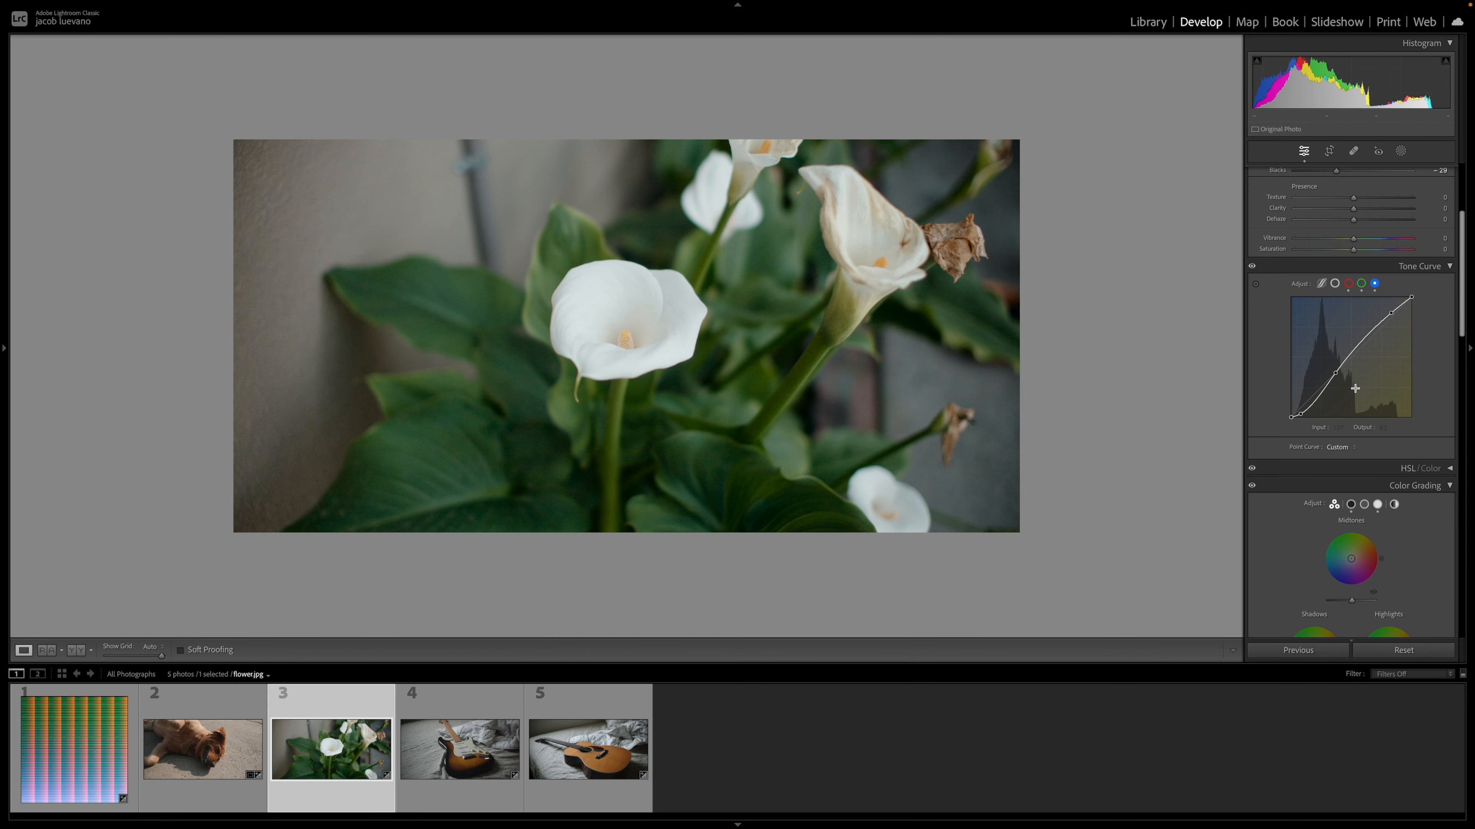
Switch to fender.jpg and place shadow, highlight and midtone points on its red tone curve by sampling the photo.
key("Right")
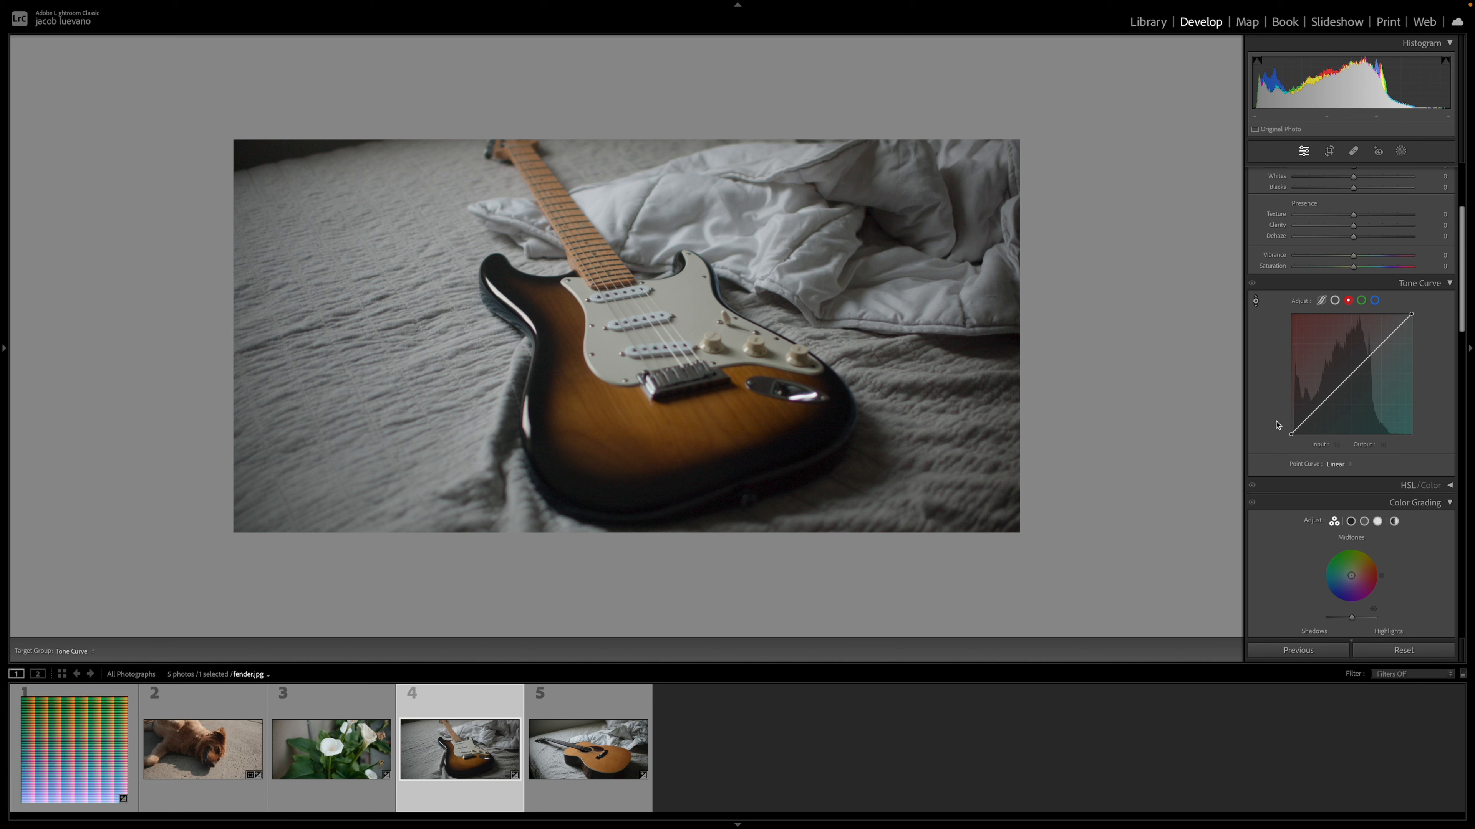
left_click(562, 450)
left_click(702, 310)
left_click(652, 412)
Lower the shadow point at input 47 to output 25 and raise the highlight point on fender.jpg's red tone curve.
left_click(1313, 413)
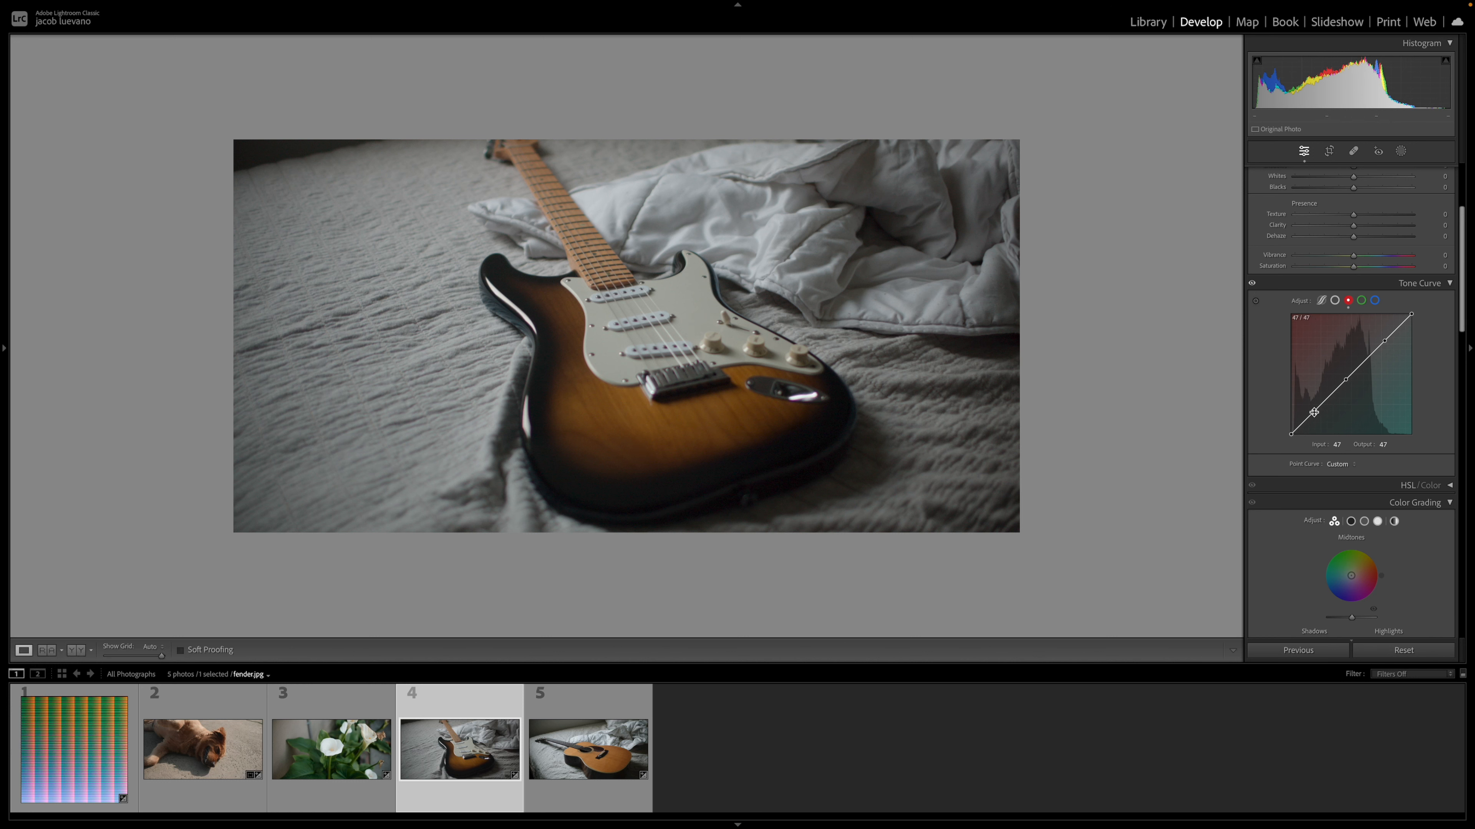
left_click_drag(1314, 412, 1313, 411)
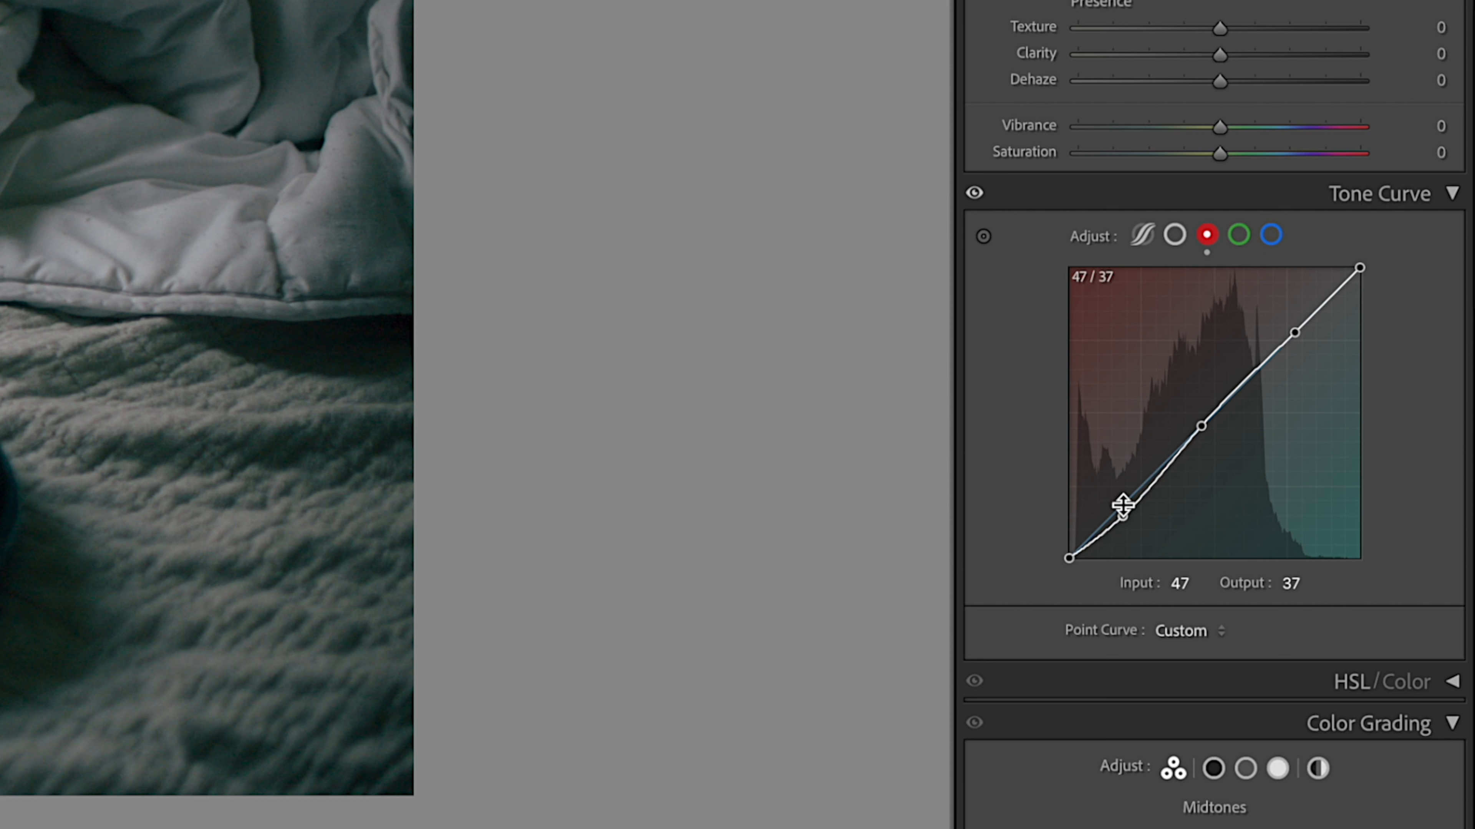
left_click_drag(1123, 505, 1123, 506)
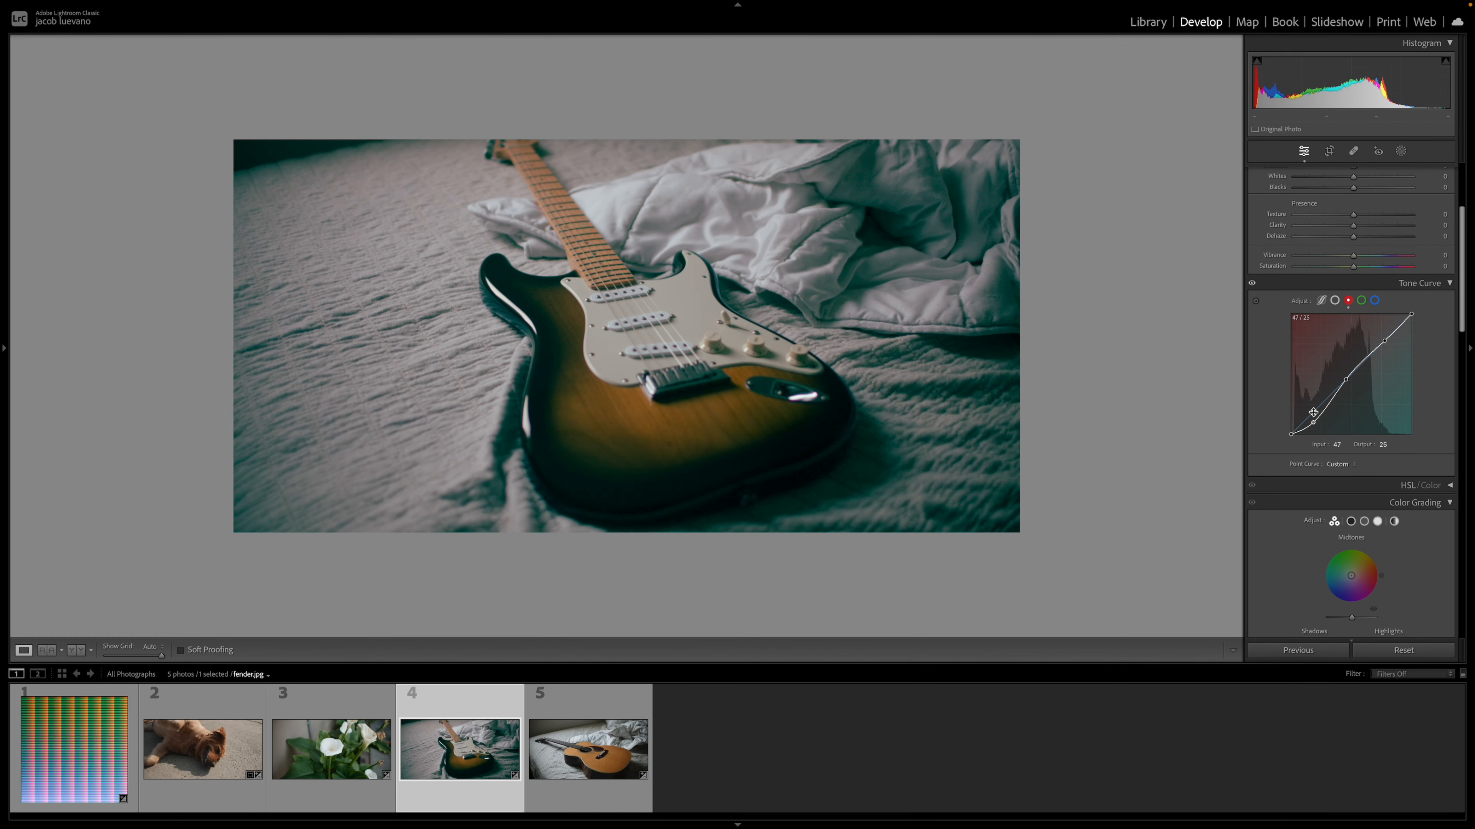
left_click_drag(1313, 412, 1313, 412)
left_click_drag(1385, 342, 1385, 327)
Copy the red channel curve settings of fender.jpg and paste them into its green channel.
right_click(1325, 350)
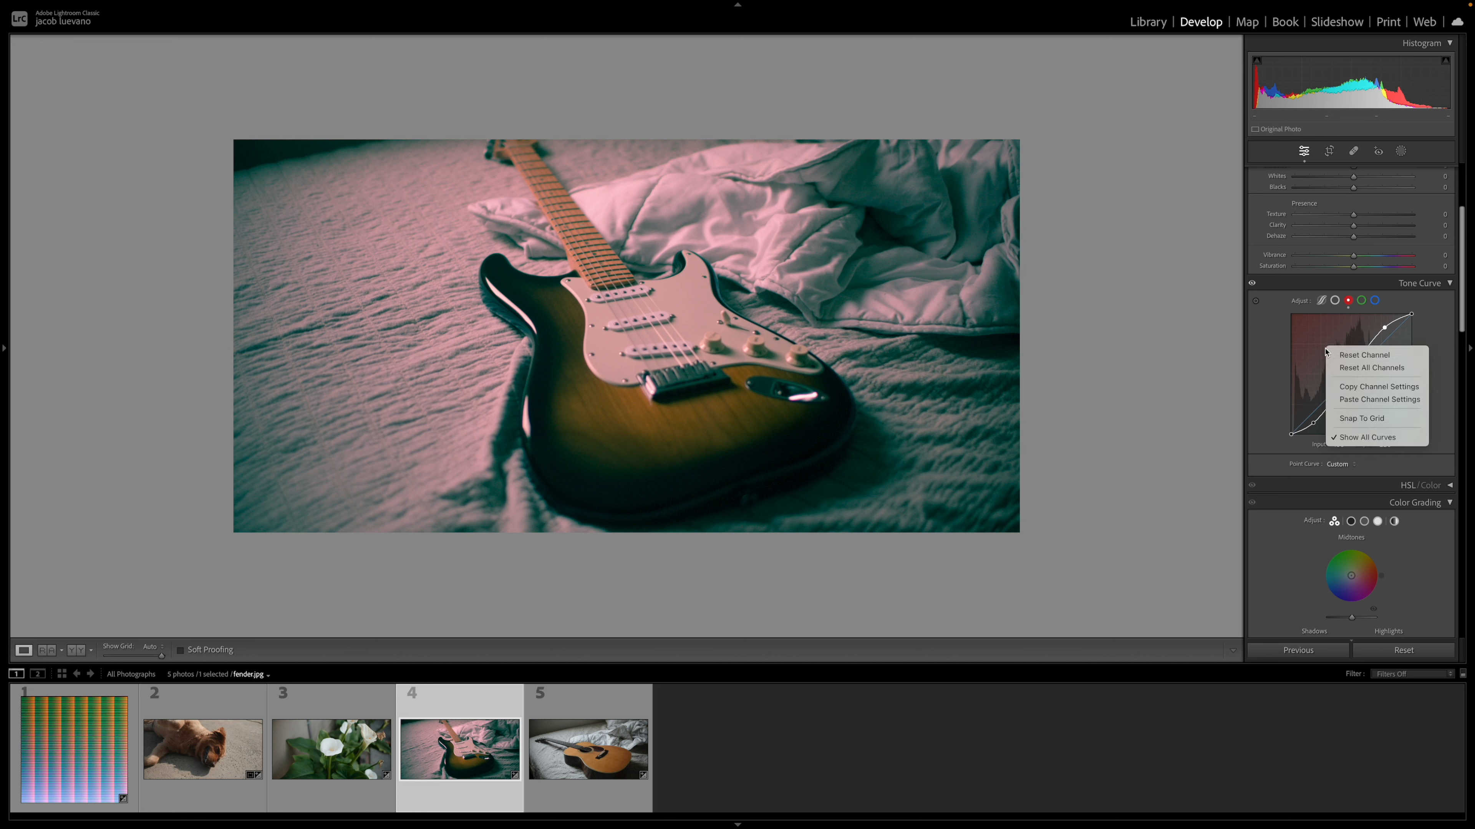
left_click(1359, 387)
left_click(1361, 300)
right_click(1333, 334)
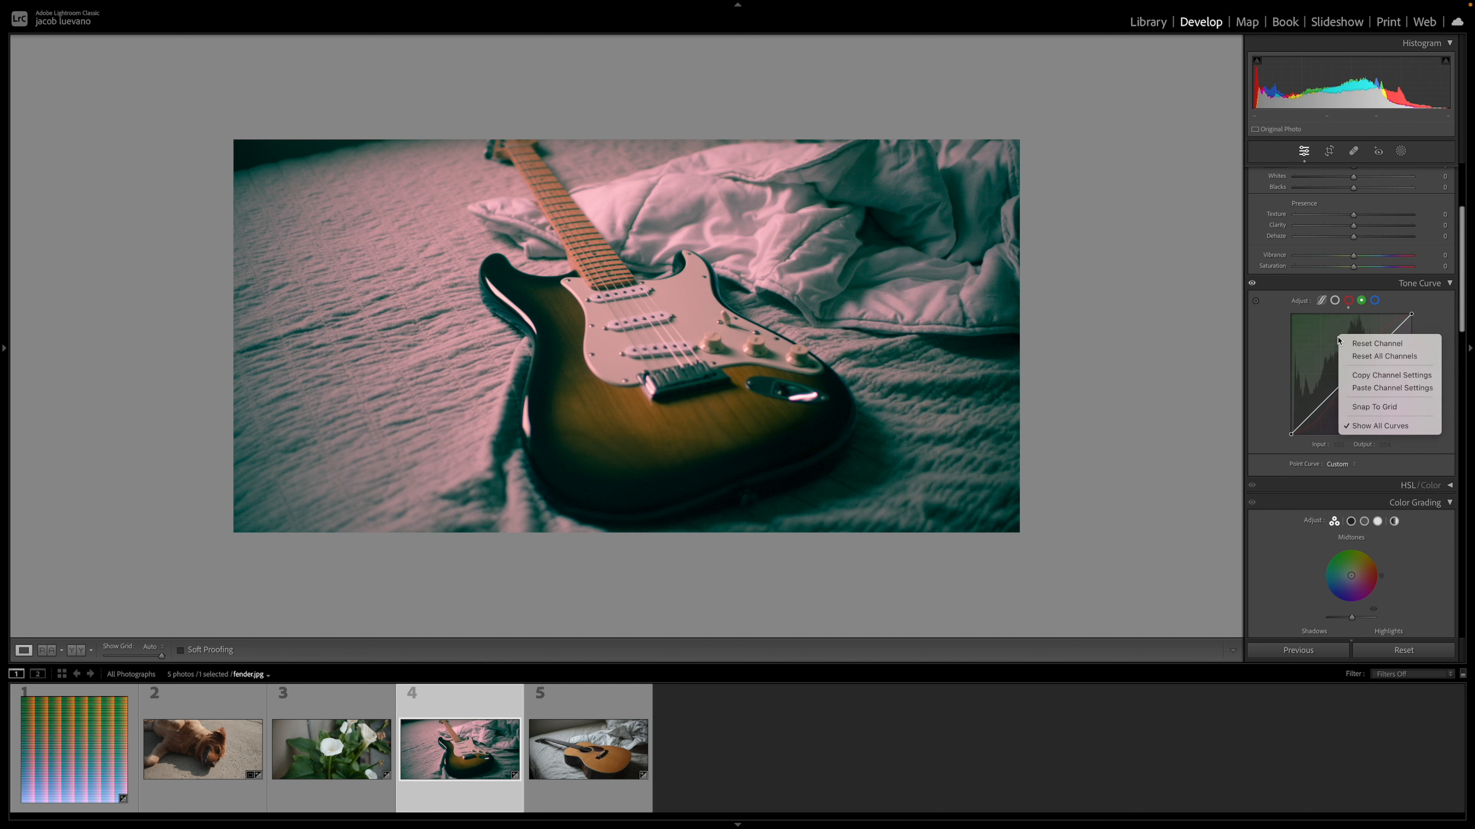
left_click(1365, 386)
Undo the stray blue channel curve change and paste the copied red channel settings into fender.jpg's blue channel.
left_click(1375, 300)
key("ctrl+z")
right_click(1334, 337)
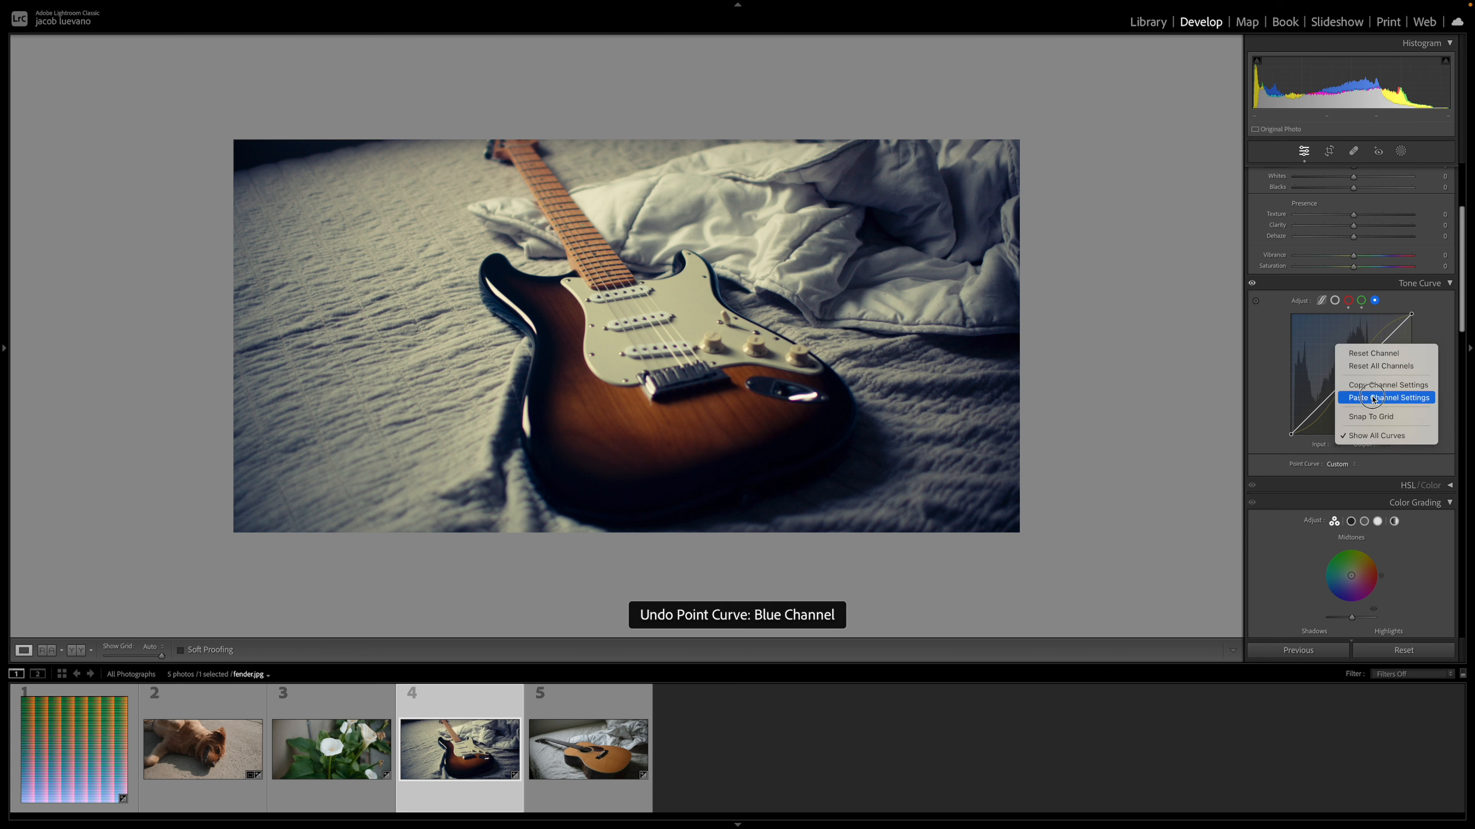
left_click(1370, 397)
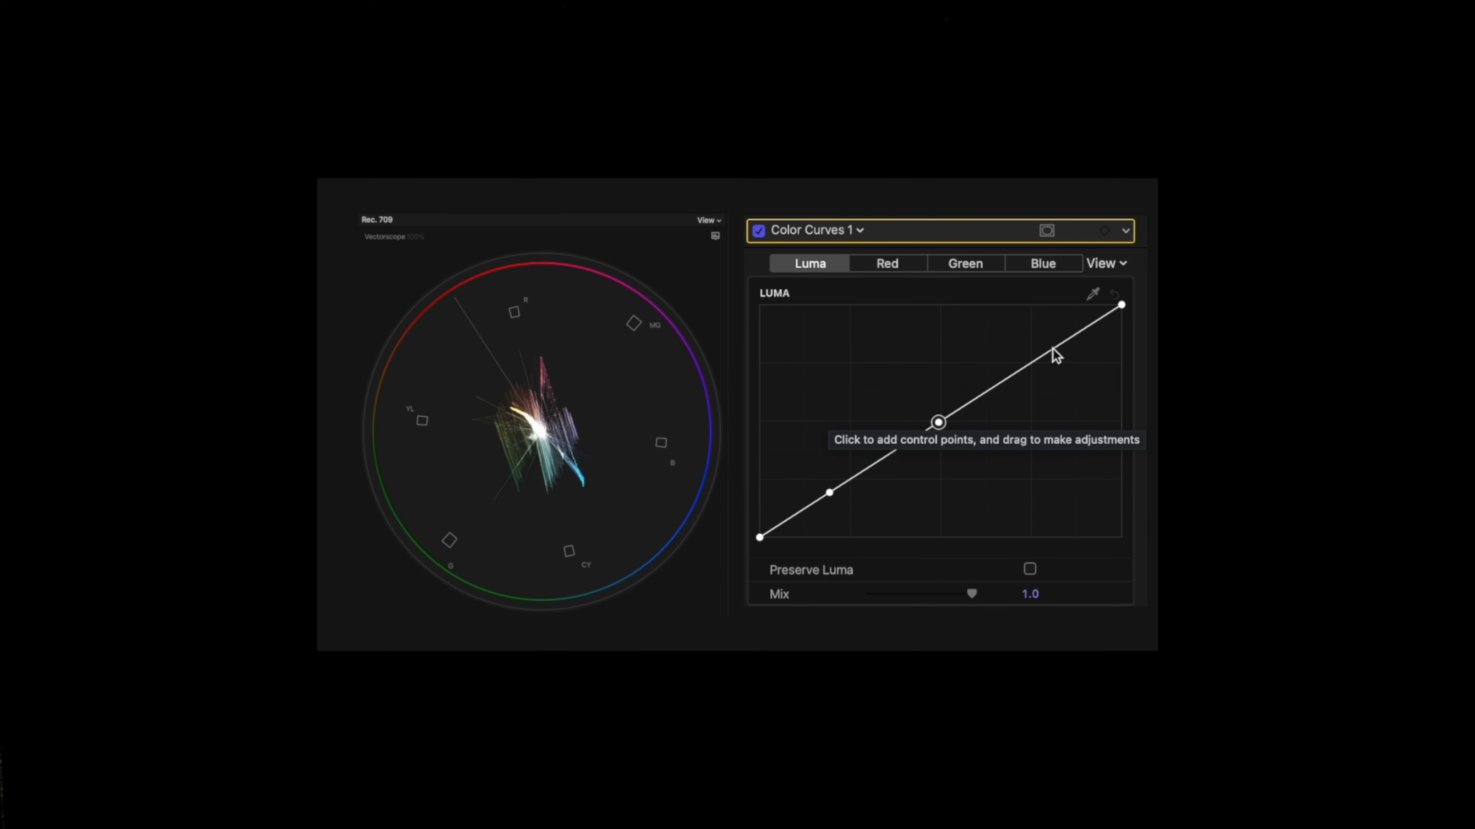
In Final Cut Pro, add a highlight control point to the upper part of the Luma curve in Color Curves 1.
left_click(1052, 349)
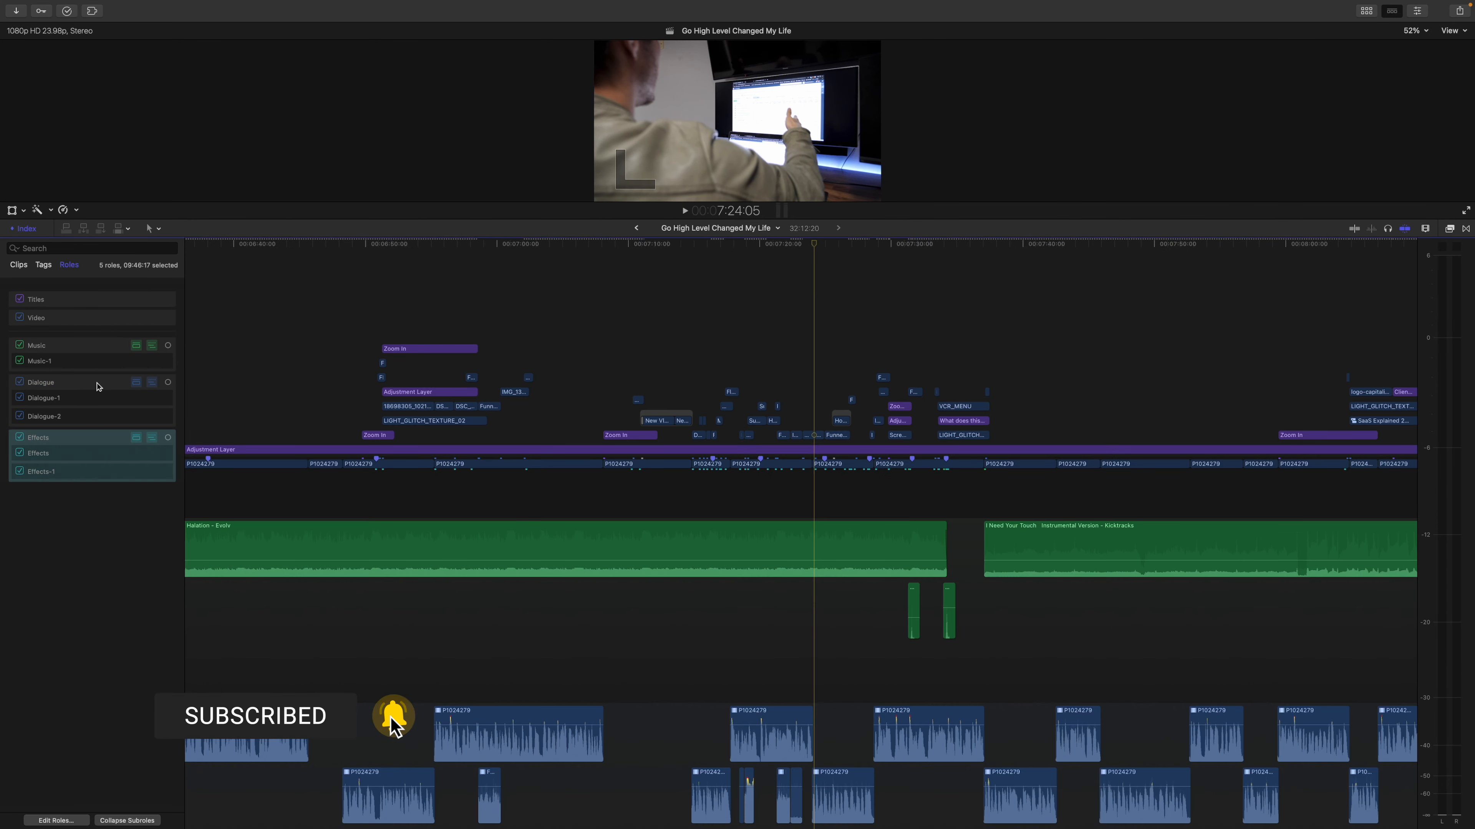
Focus the Effects audio role in the timeline of the Go High Level Changed My Life project.
left_click(169, 346)
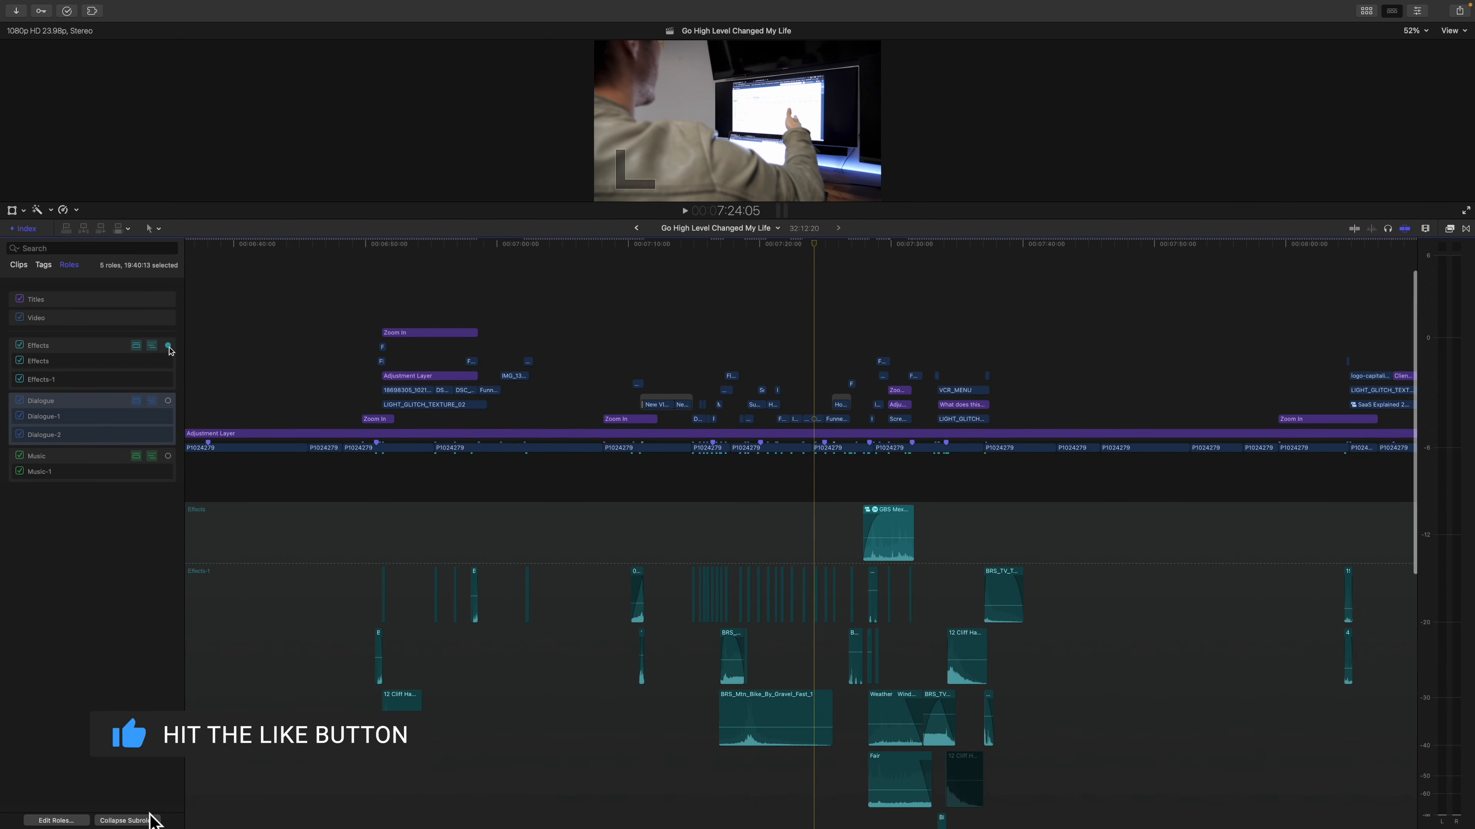